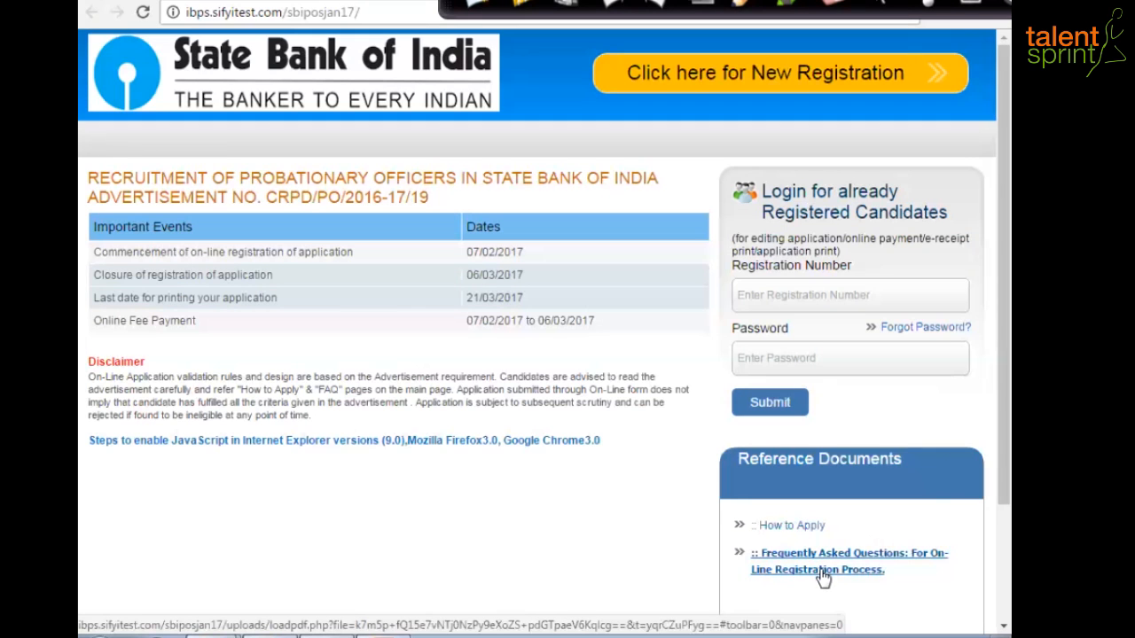
- Read the How to Apply guidance document, then return to the recruitment home page
left_click(803, 525)
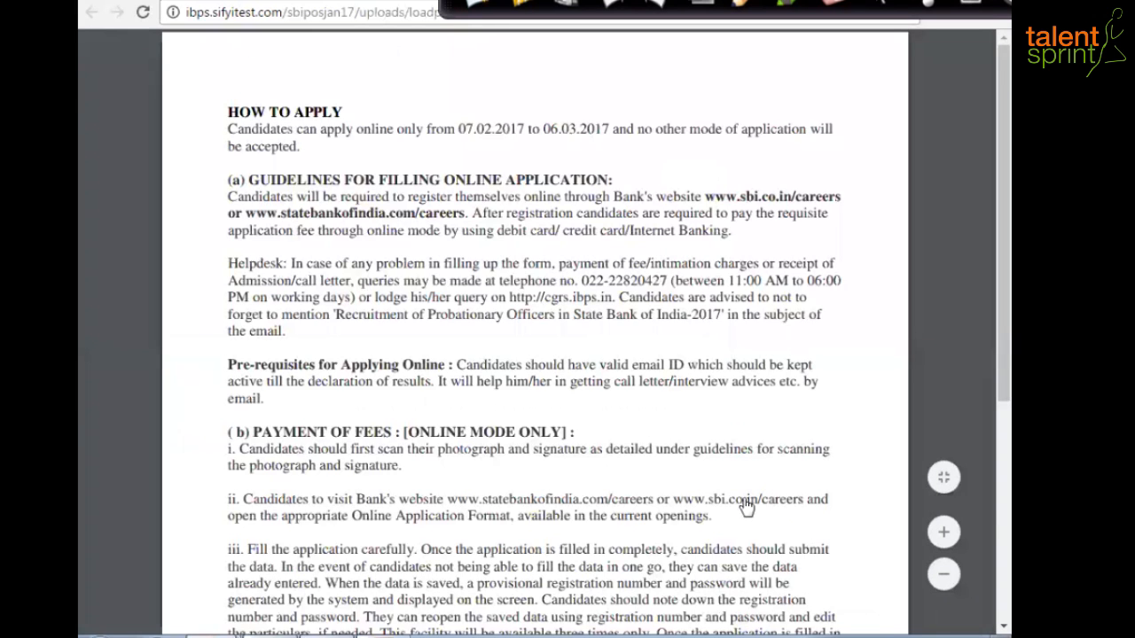
scroll(714, 503, "down", 3)
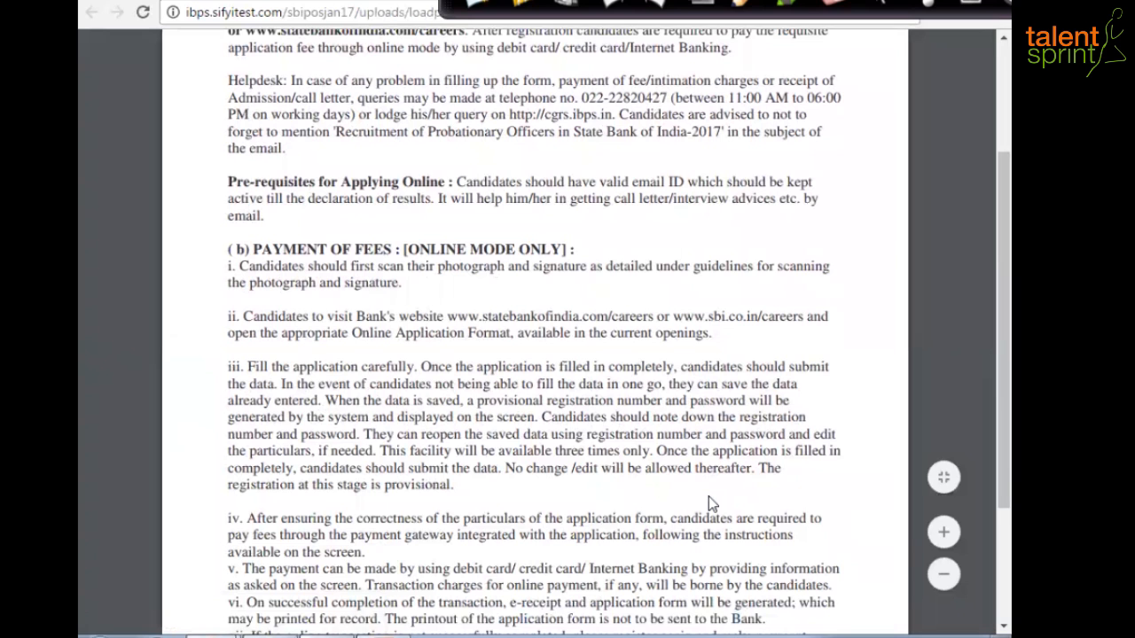
key("alt+Left")
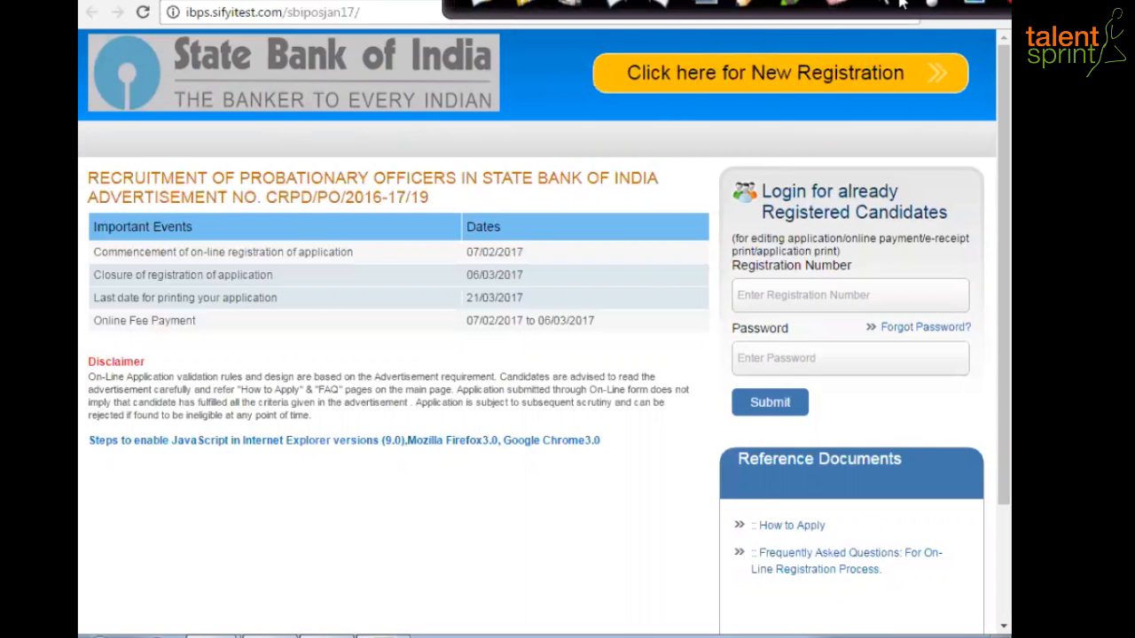
- Read through the online registration FAQ, close it, and start a new registration
left_click(841, 561)
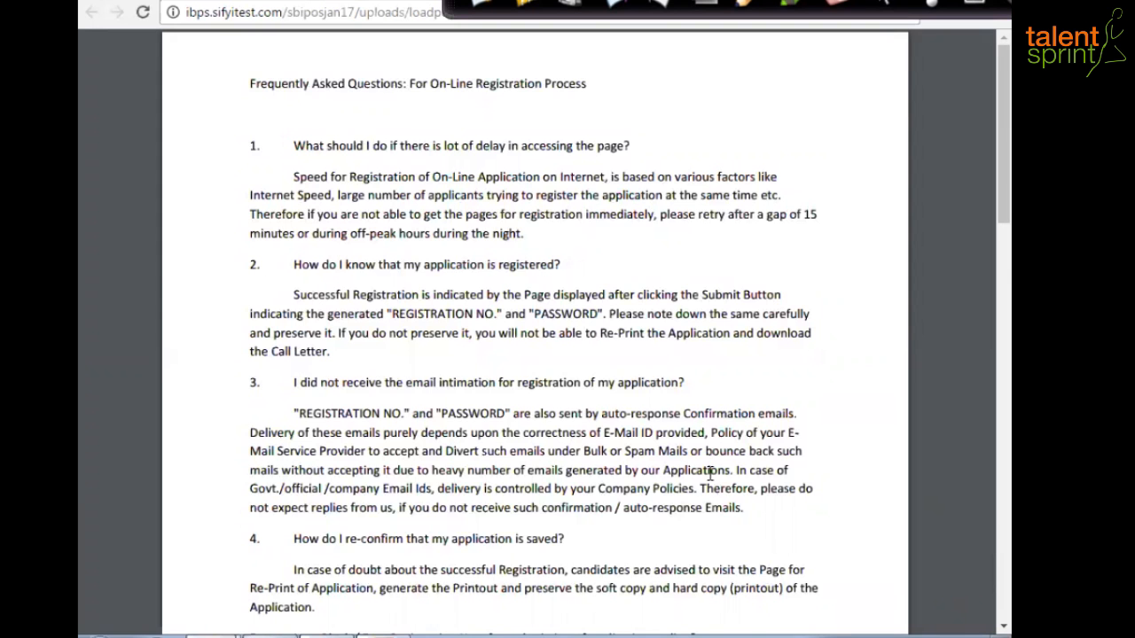
scroll(713, 487, "down", 3)
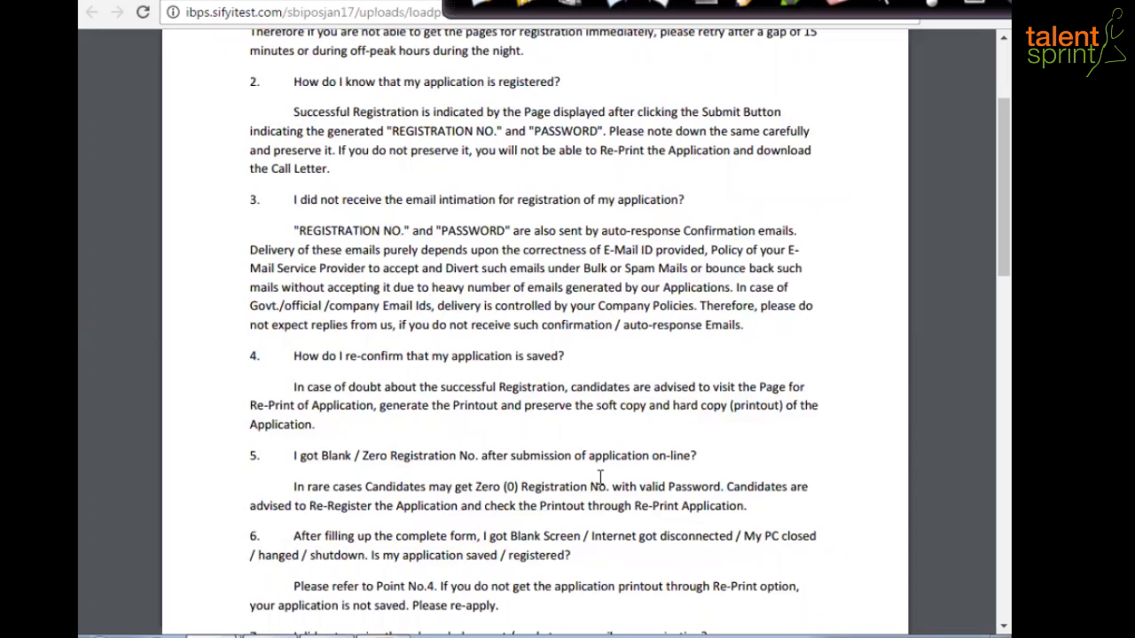
scroll(600, 479, "down", 2)
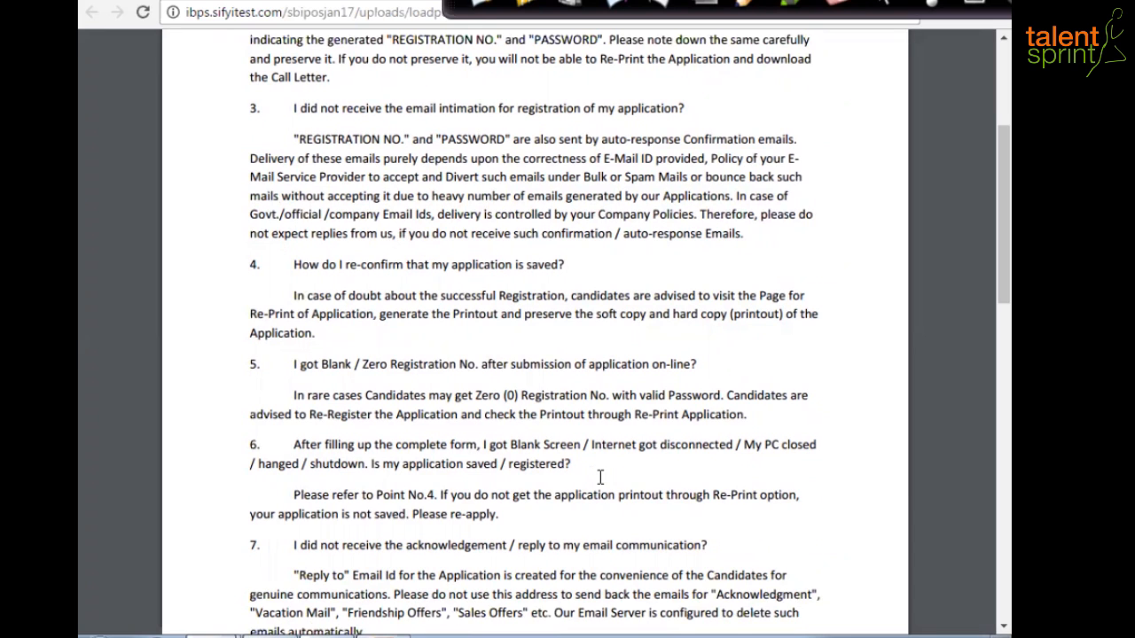
scroll(601, 480, "down", 5)
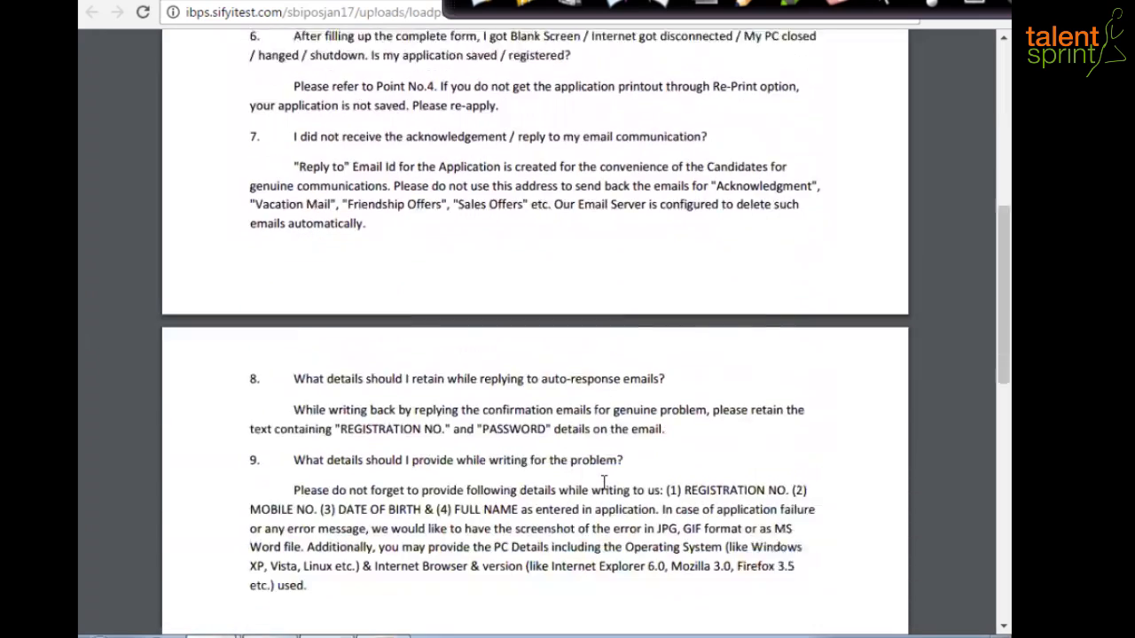
scroll(603, 483, "down", 4)
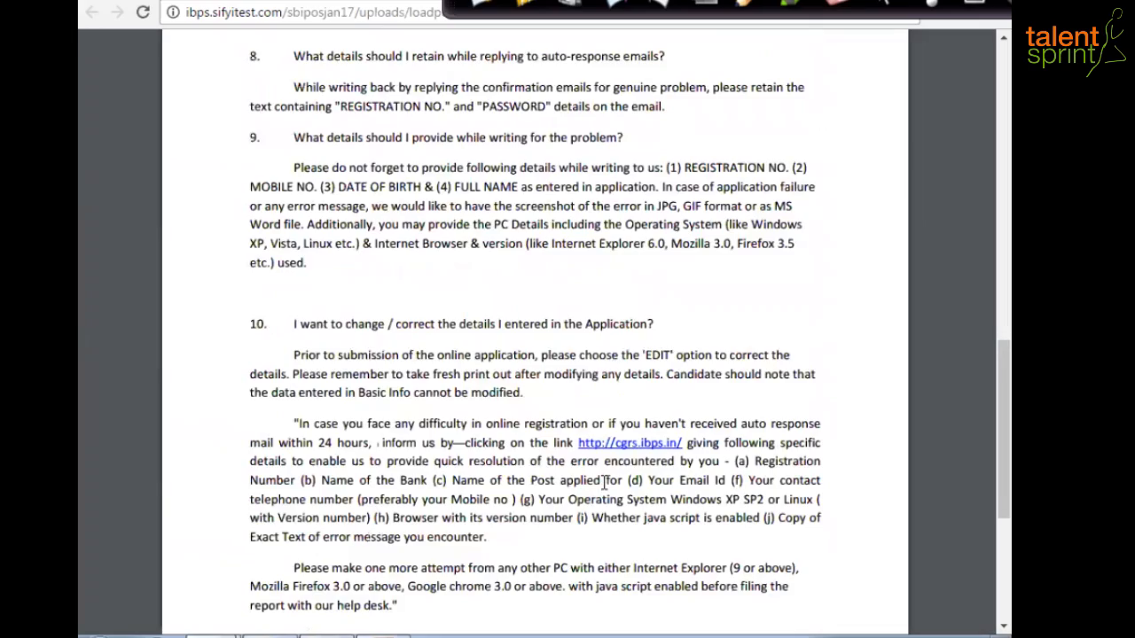
scroll(603, 483, "down", 4)
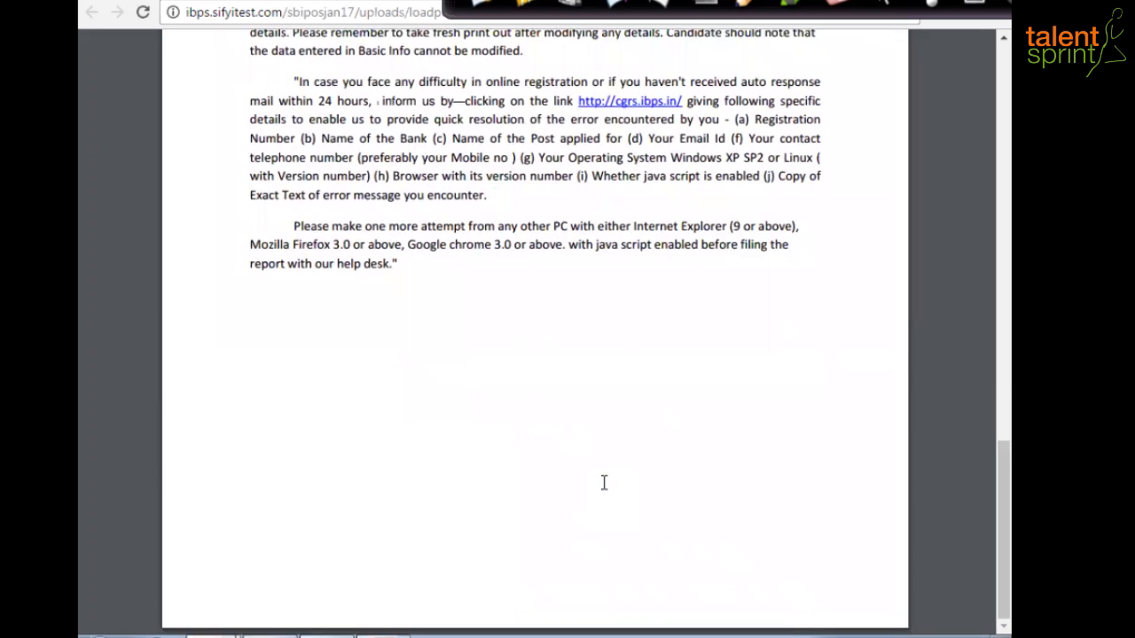
scroll(603, 483, "up", 18)
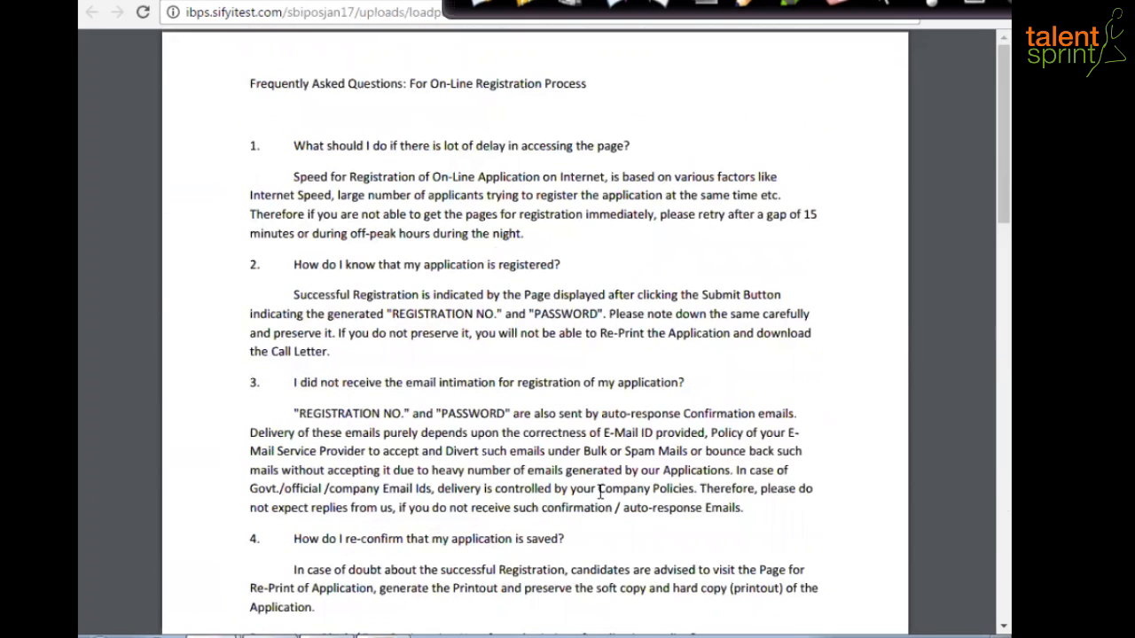
key("ctrl+w")
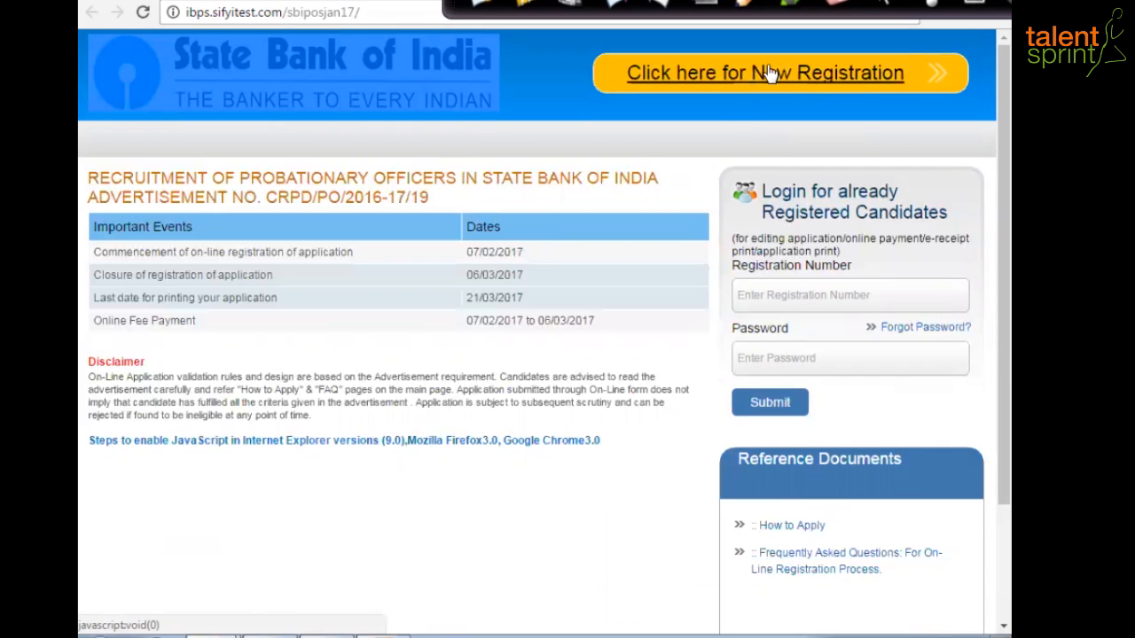
left_click(777, 76)
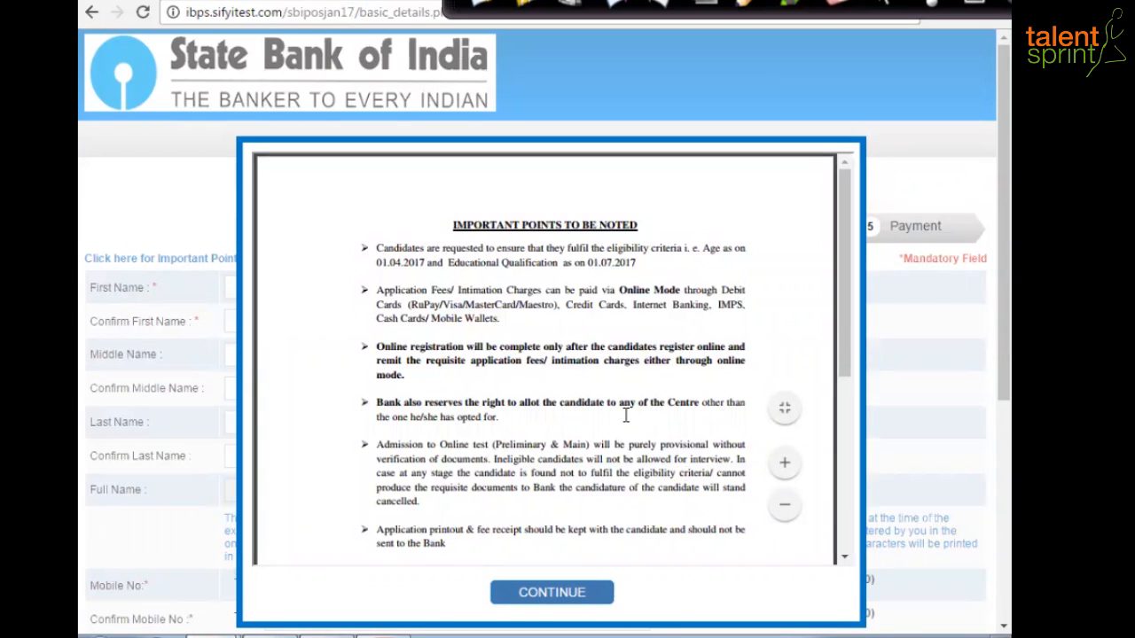
- Read the Important Points notice and continue to the blank First Name field
scroll(626, 415, "down", 3)
scroll(626, 415, "down", 3)
scroll(617, 441, "up", 6)
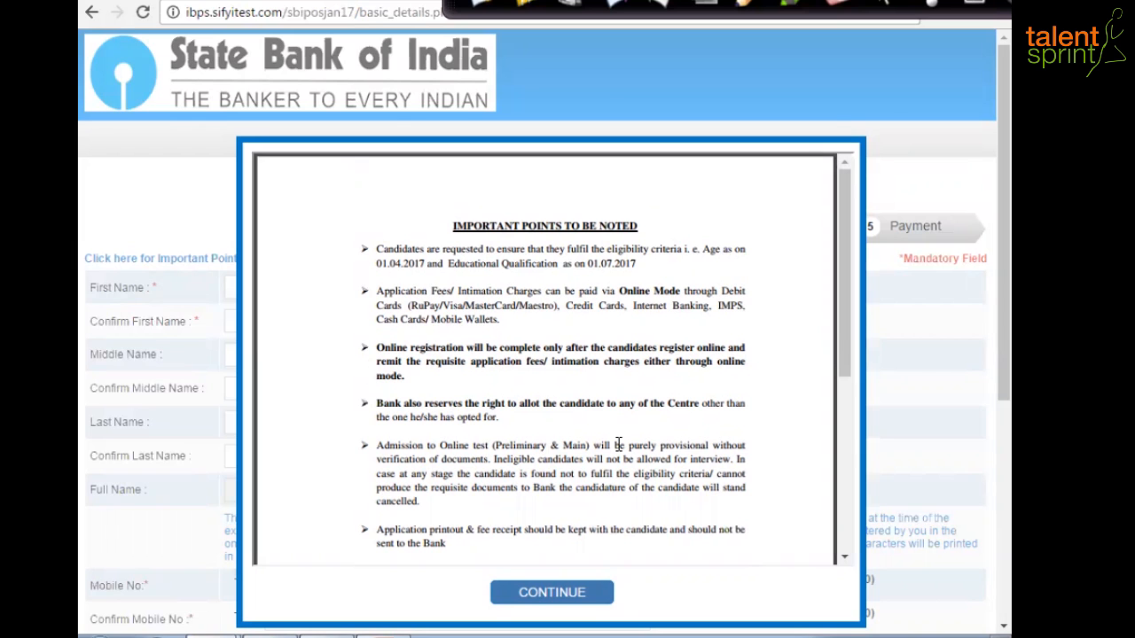
scroll(618, 444, "down", 5)
left_click(576, 596)
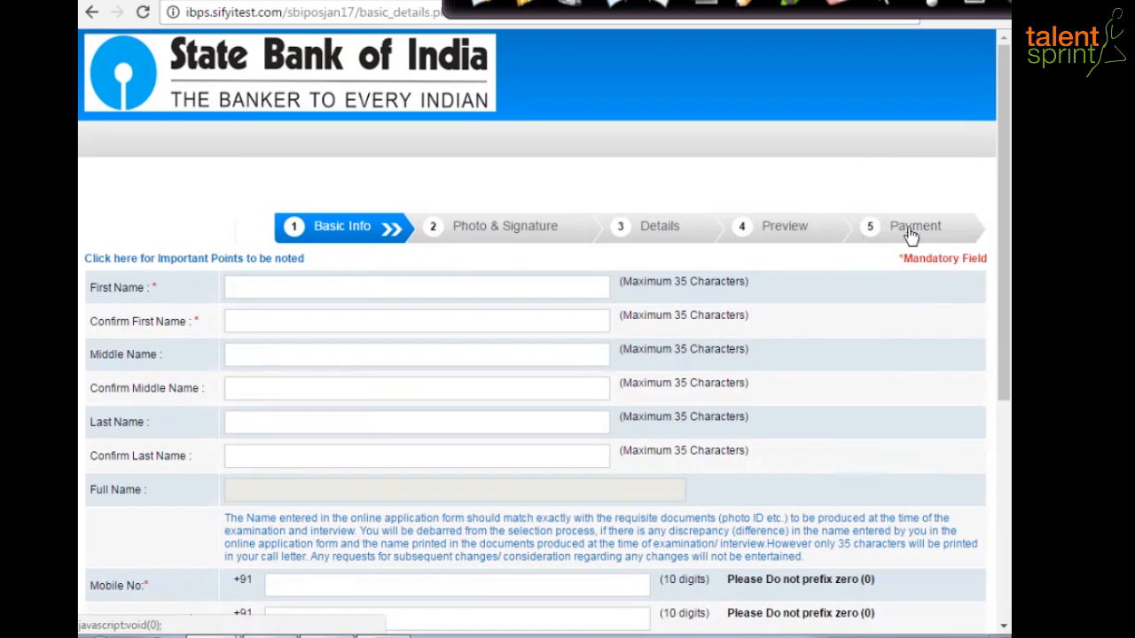
left_click(268, 286)
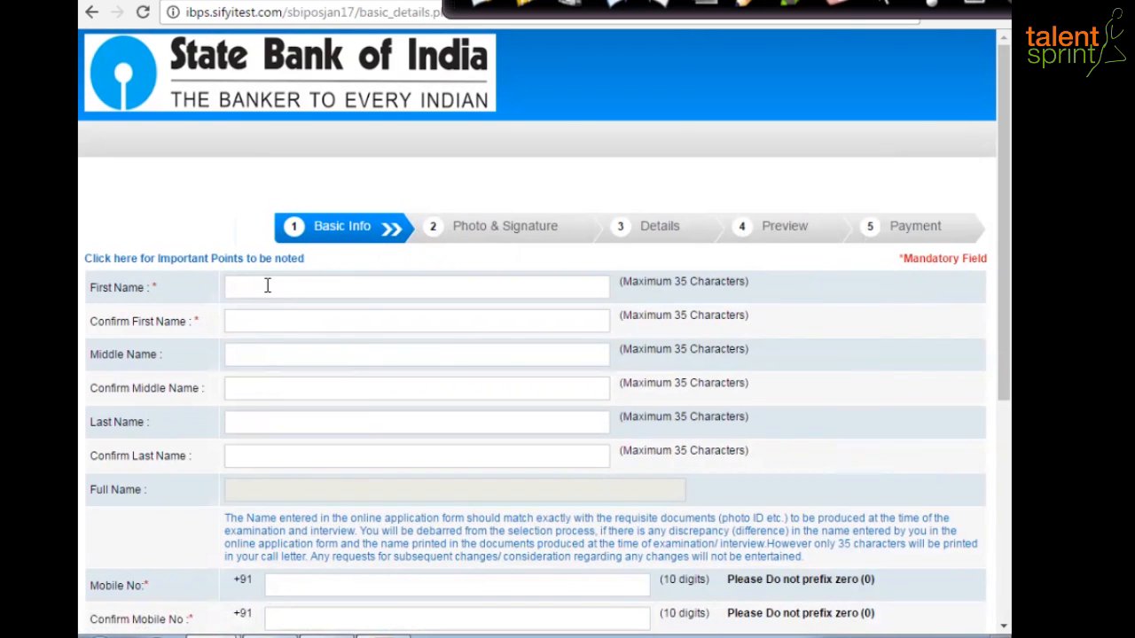
- Enter and confirm the candidate's first name and middle name
key("Tab")
left_click(239, 363)
key("Tab")
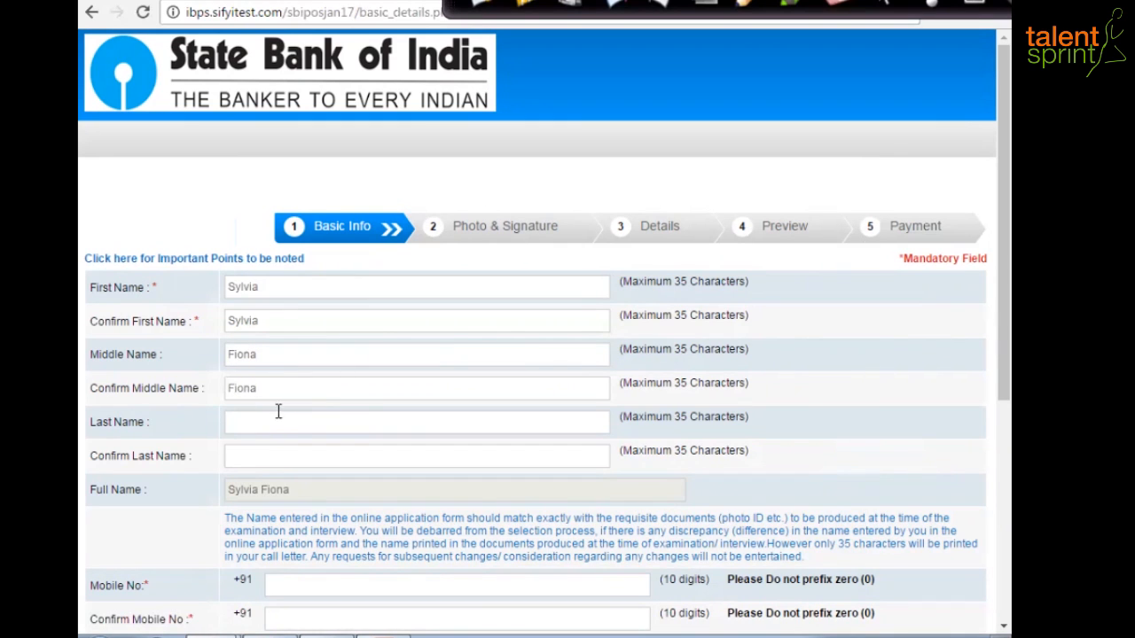
- Enter and confirm the candidate's last name, fixing a stray extra letter
left_click(280, 425)
type("Ninanq")
key("BackSpace")
key("Tab")
scroll(355, 512, "down", 2)
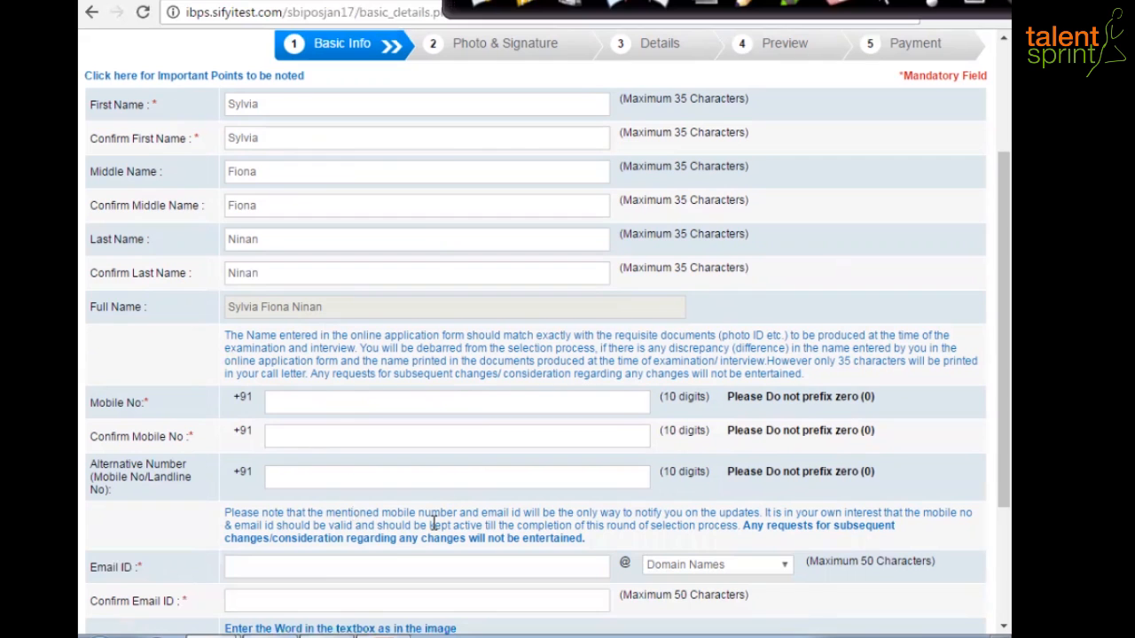
- Enter the candidate's mobile number, its confirmation, and an alternative phone number
left_click(295, 403)
left_click(301, 433)
left_click(312, 477)
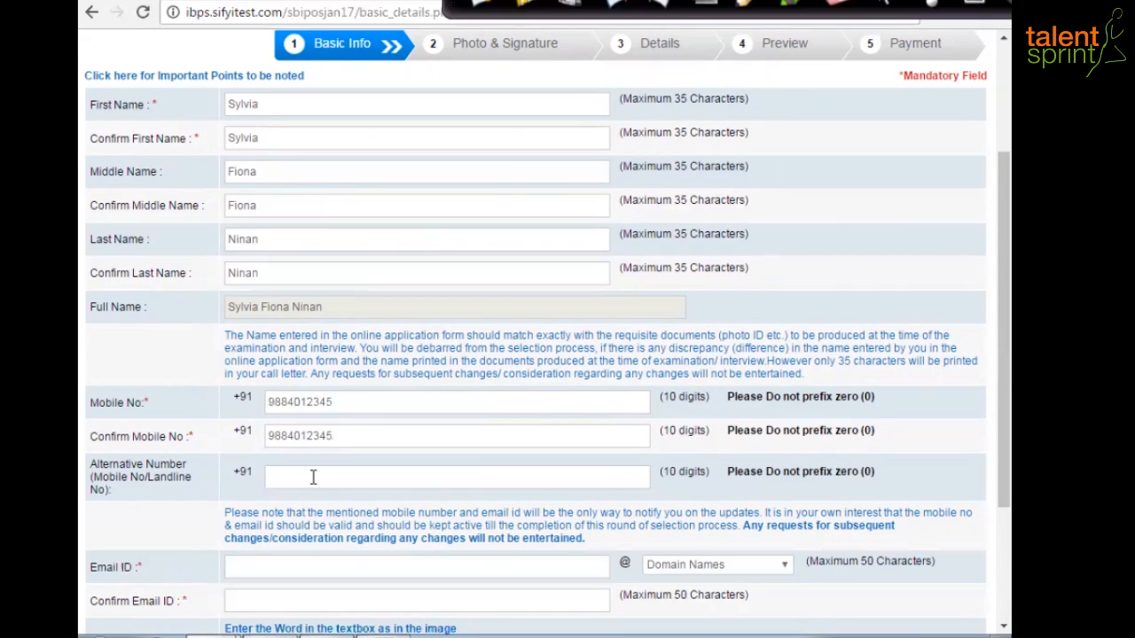
- Enter the candidate's e-mail ID with domain gmail.com and confirm the full address
scroll(248, 385, "down", 2)
left_click(248, 384)
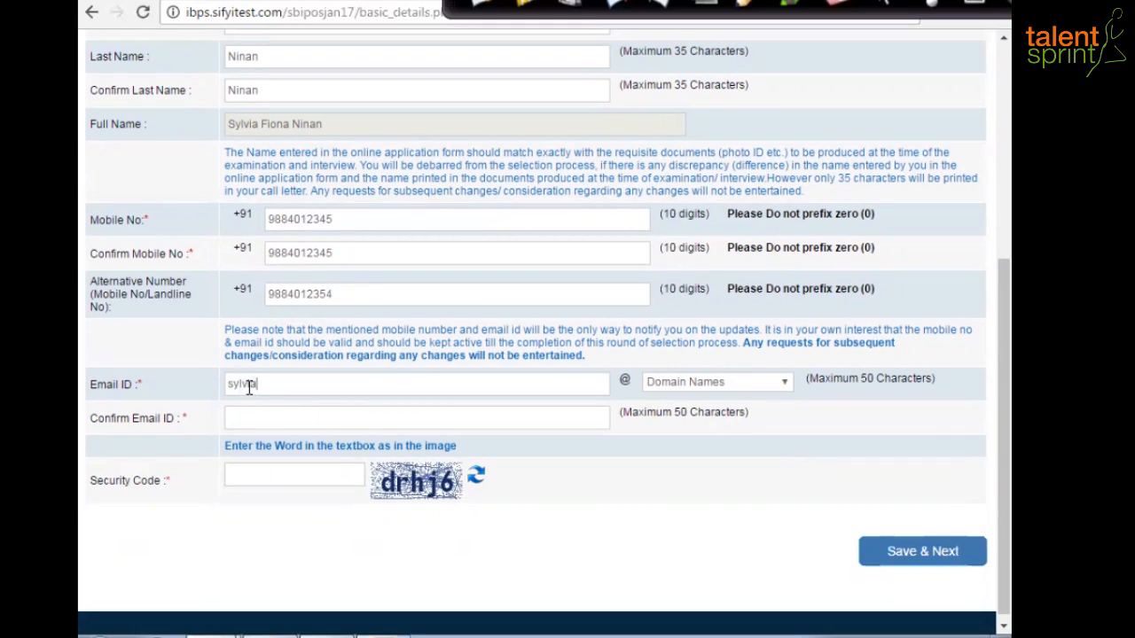
left_click(785, 386)
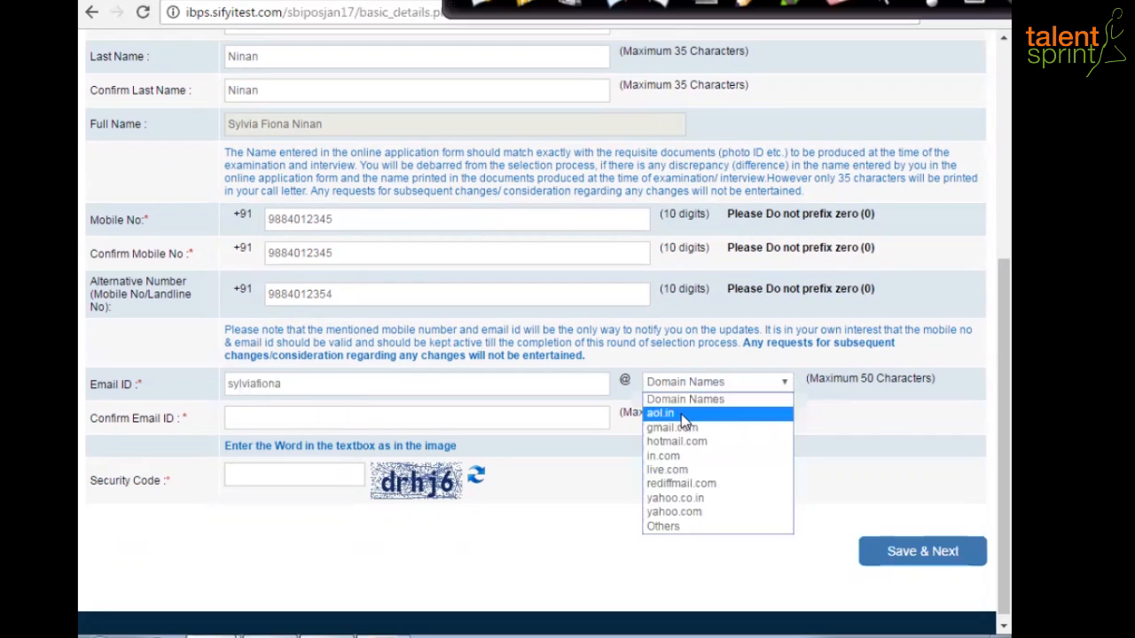
left_click(678, 428)
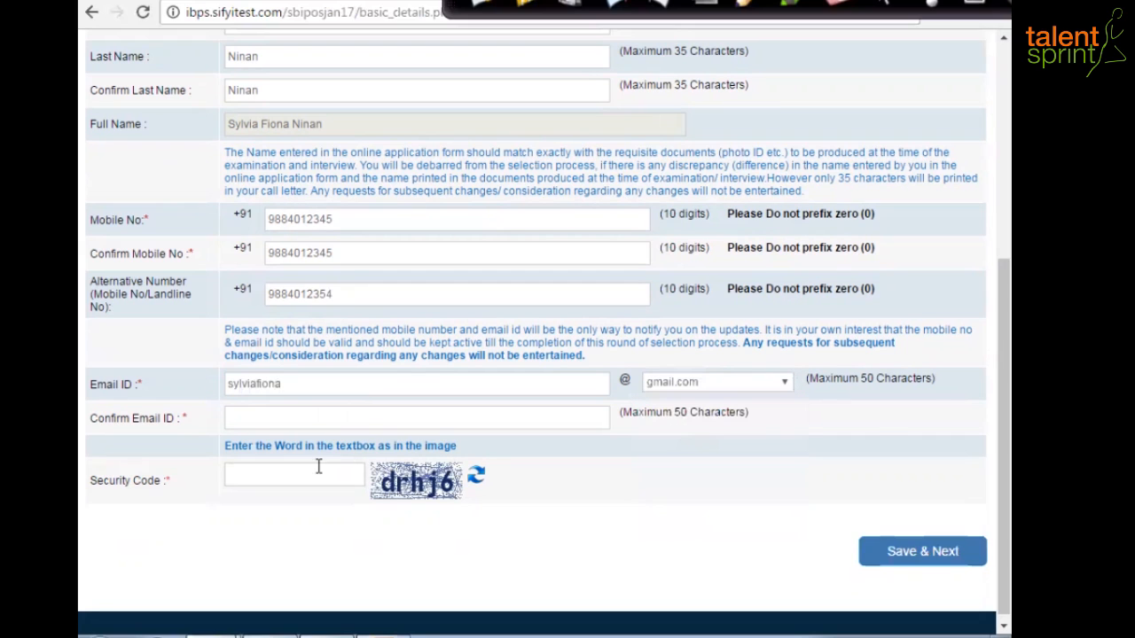
left_click(262, 419)
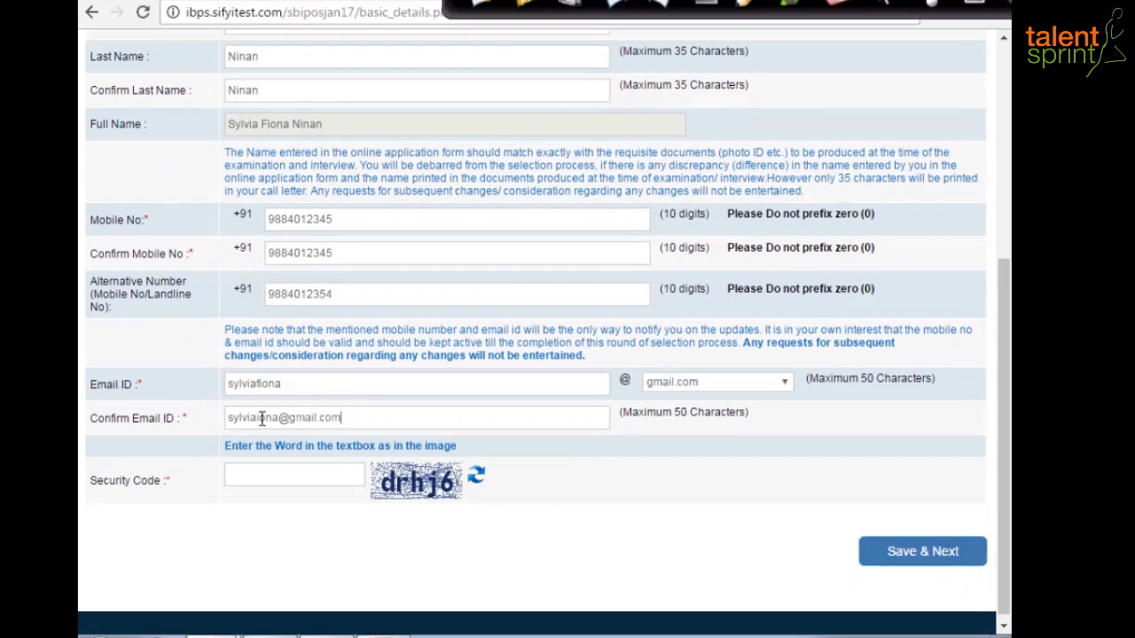
- Type the displayed security code and Save & Next the basic details
left_click(262, 470)
type("dr")
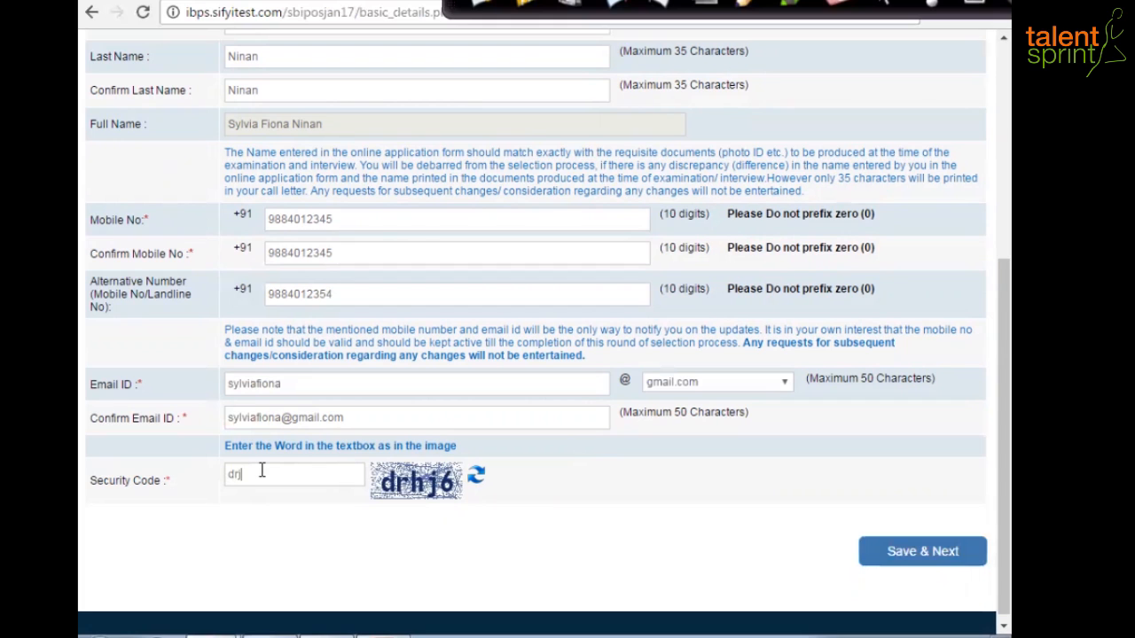
type("hj6")
left_click(953, 560)
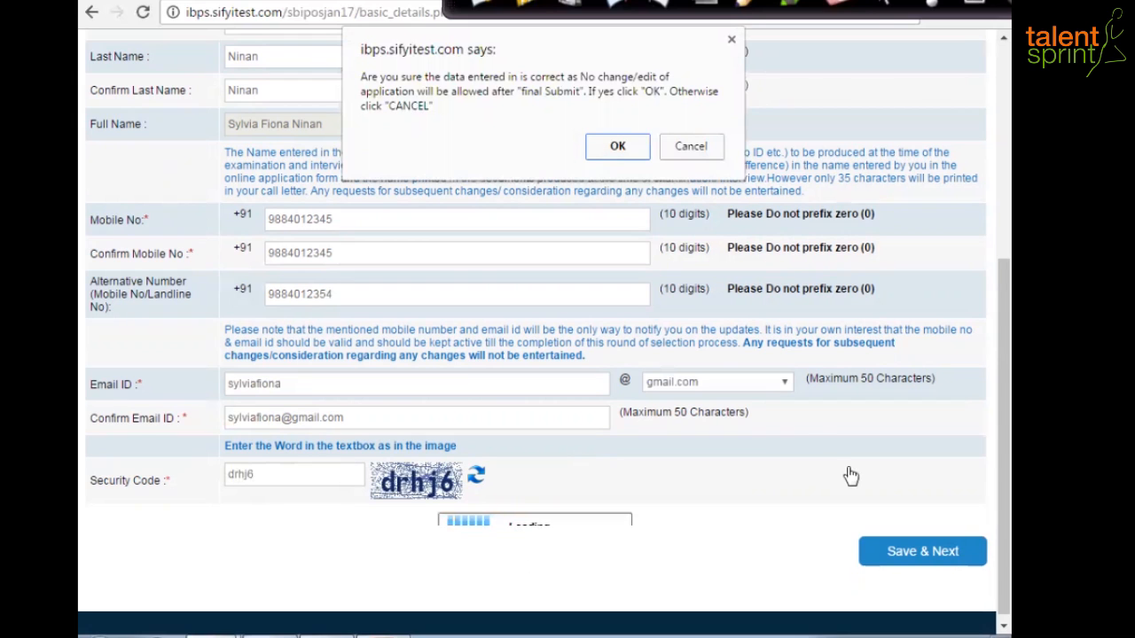
- Confirm the entered details are correct with OK in the confirmation dialog
left_click(619, 147)
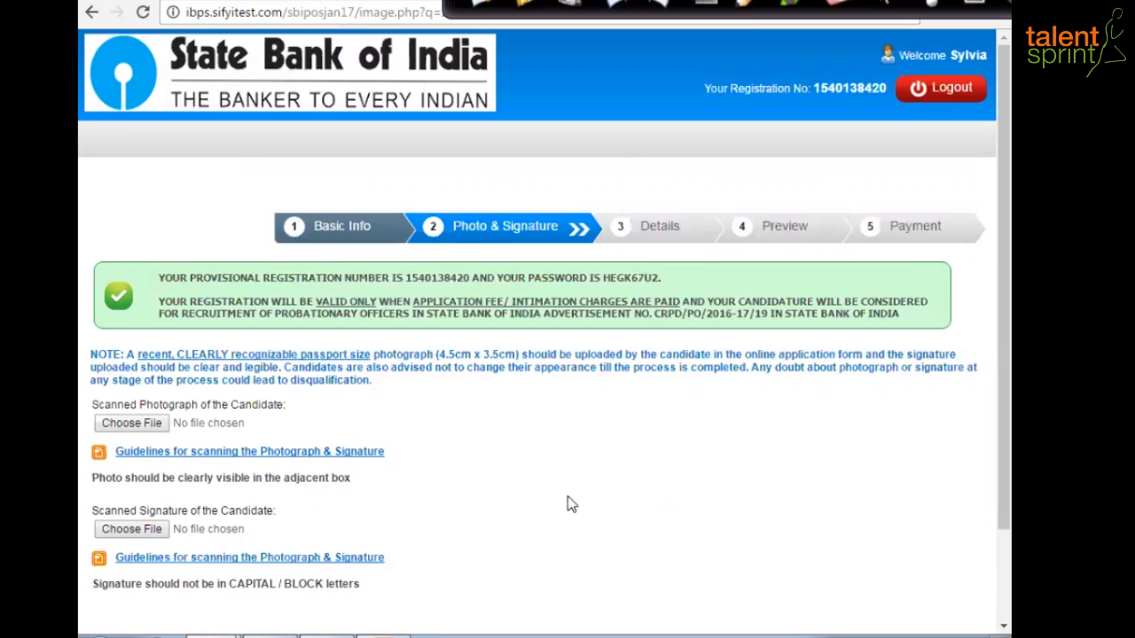
- Upload the candidate's photograph from the Desktop
scroll(559, 493, "down", 2)
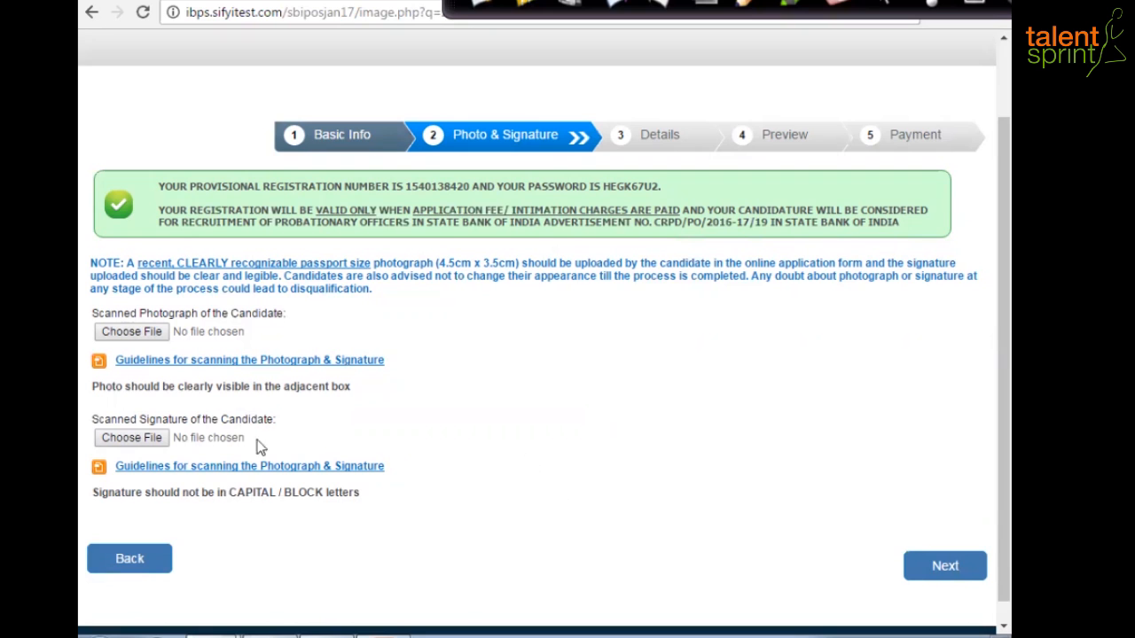
left_click(131, 335)
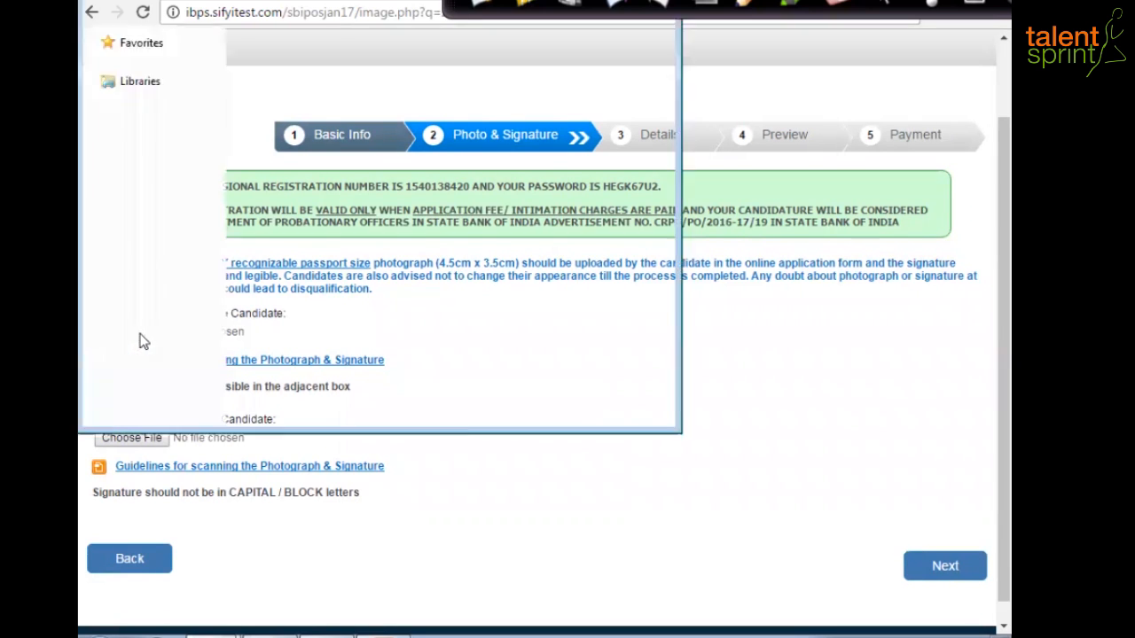
left_click(149, 94)
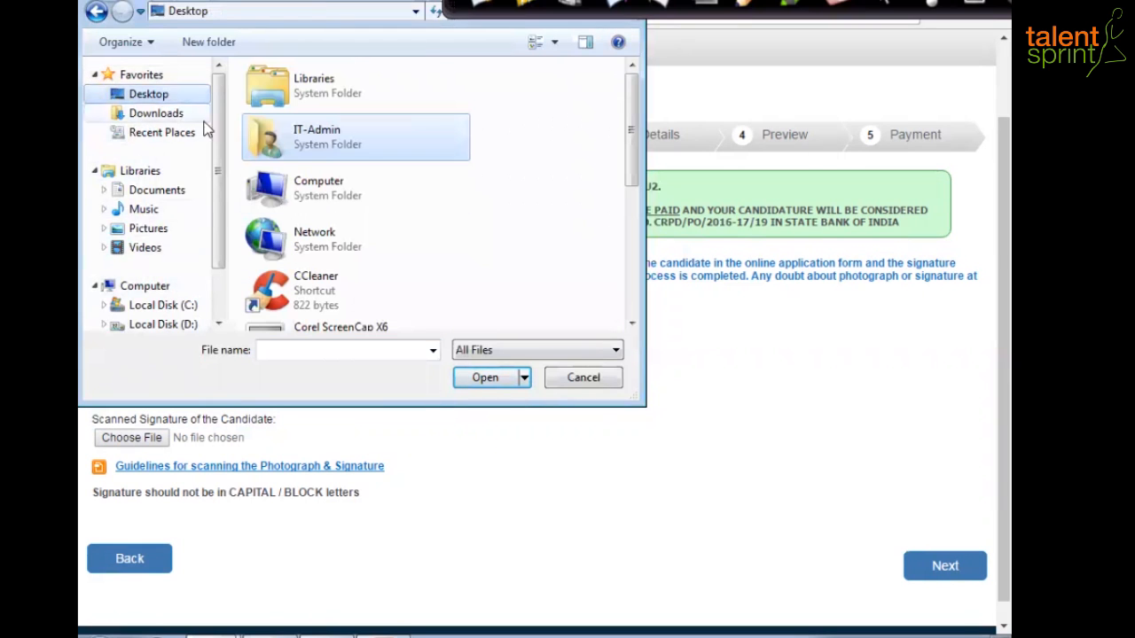
scroll(204, 128, "down", 3)
left_click_drag(632, 162, 656, 289)
double_click(346, 329)
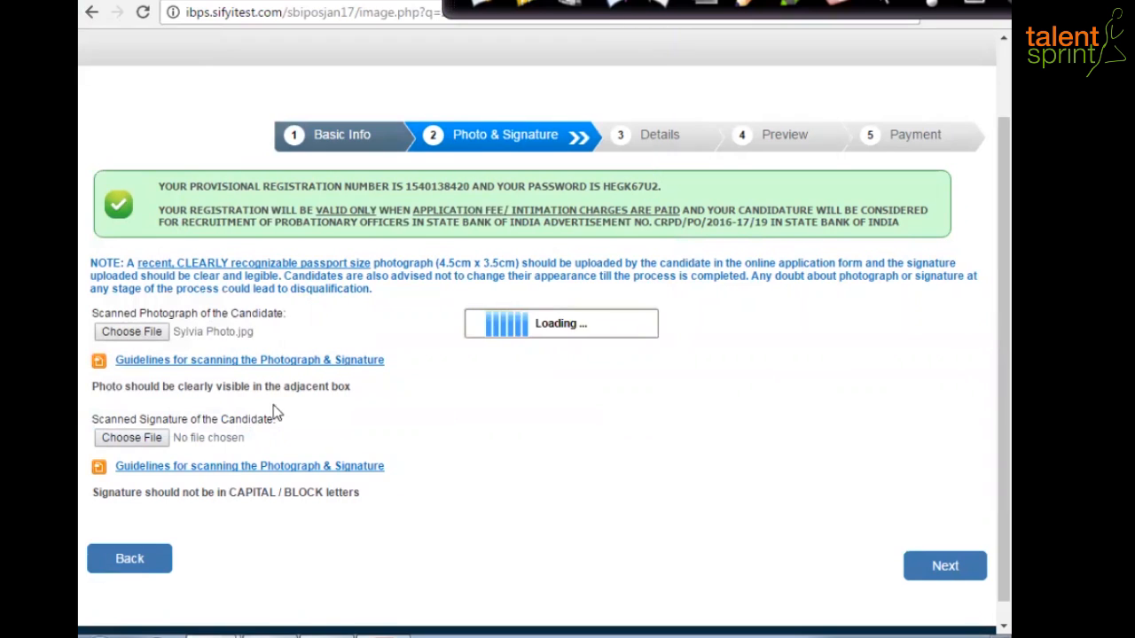
- Upload the candidate's signature image and save the photo and signature
scroll(278, 461, "down", 3)
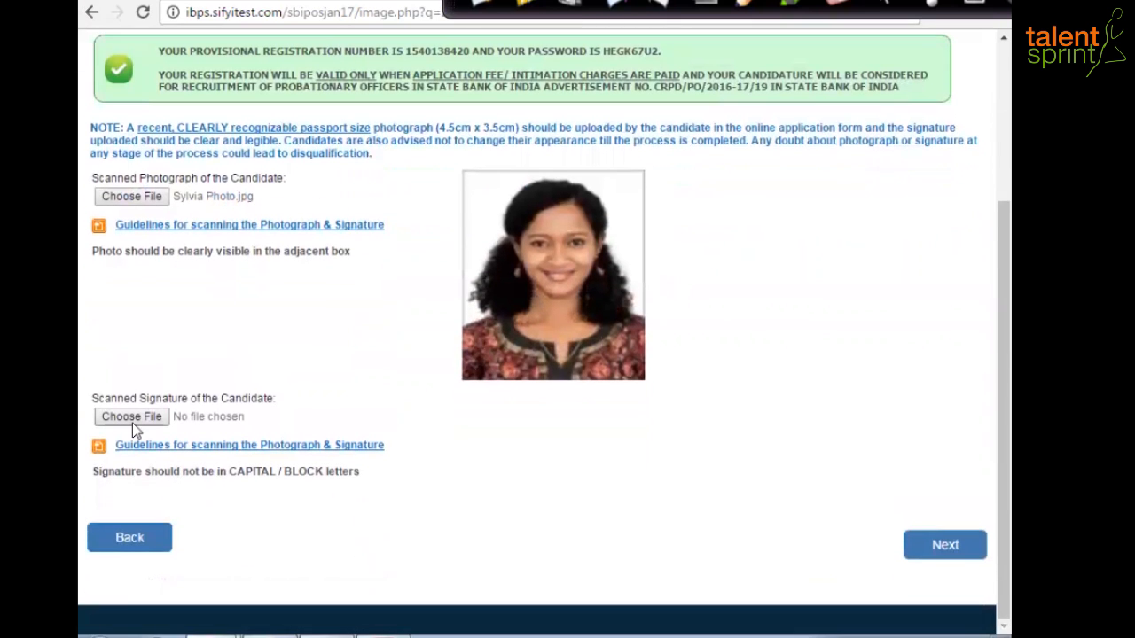
left_click(130, 417)
left_click_drag(631, 142, 511, 330)
double_click(326, 268)
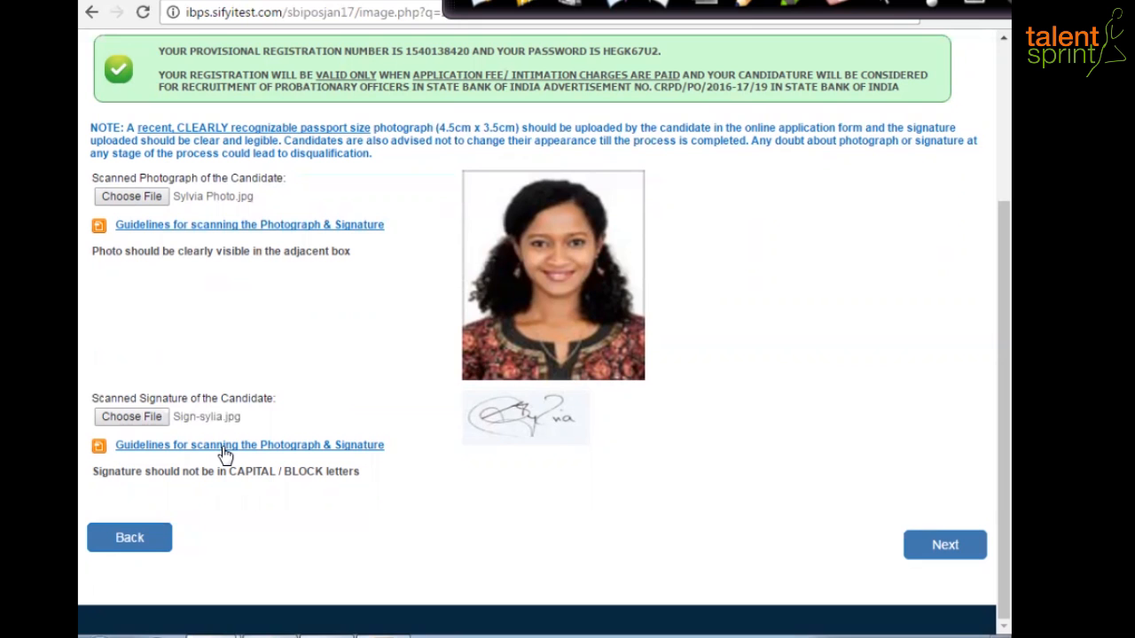
left_click(957, 546)
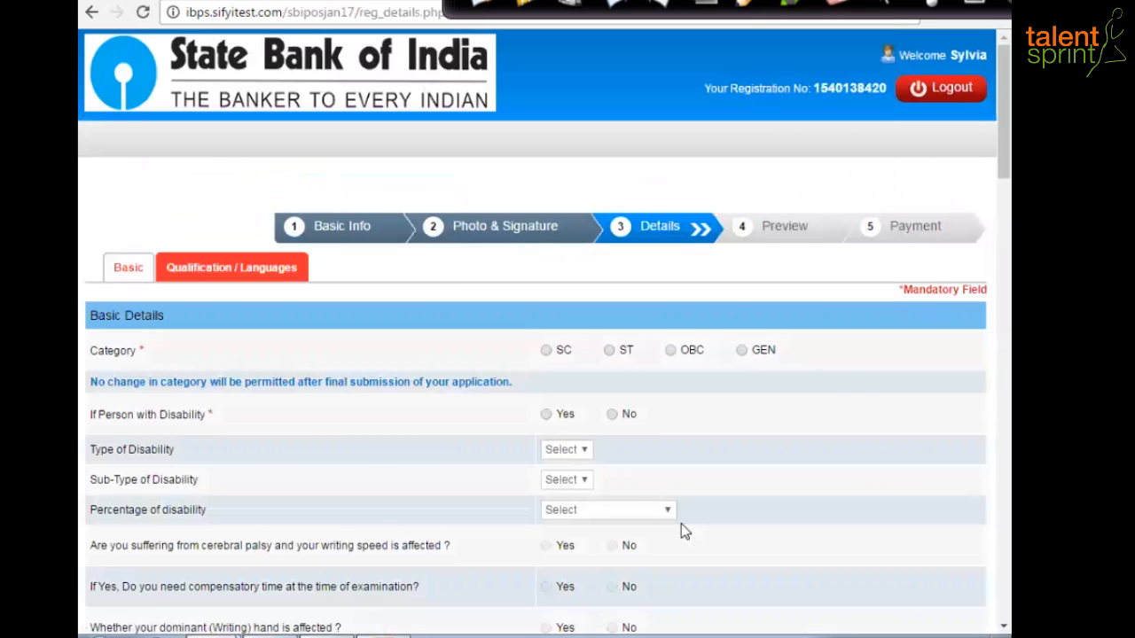
- Choose GEN as category, dismiss the warning, and answer No to disability
scroll(571, 482, "down", 2)
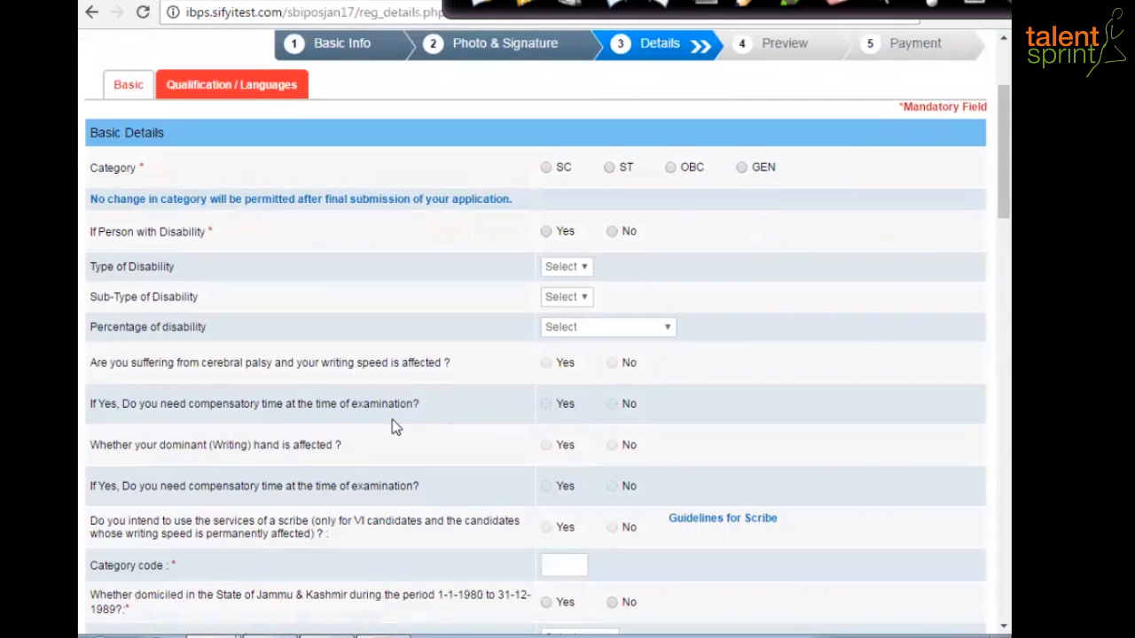
scroll(392, 419, "up", 2)
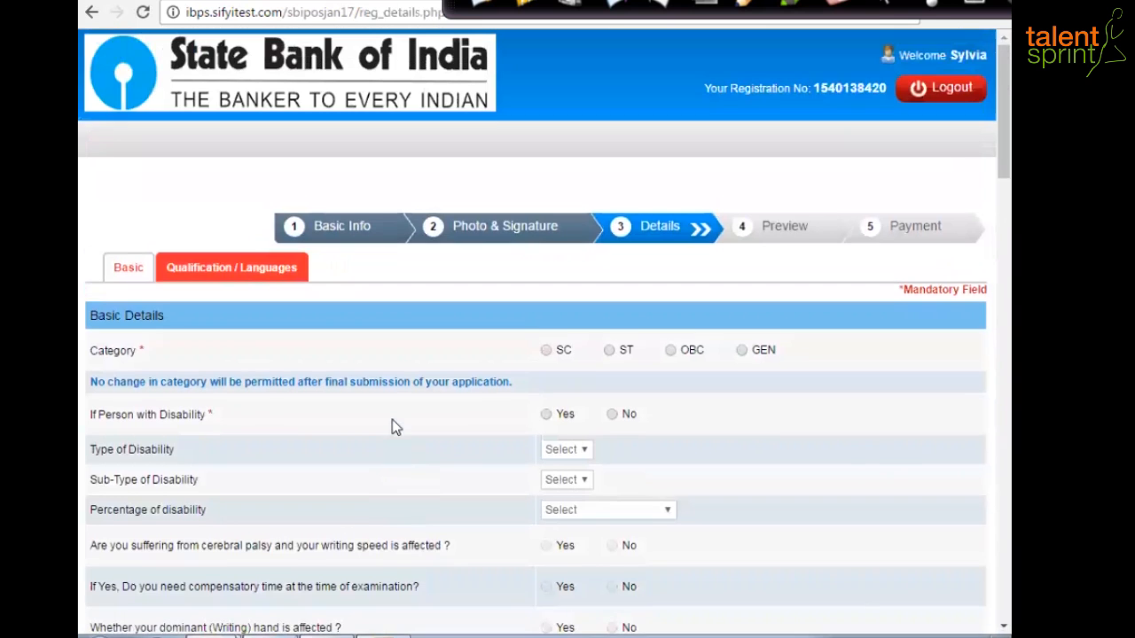
left_click(741, 350)
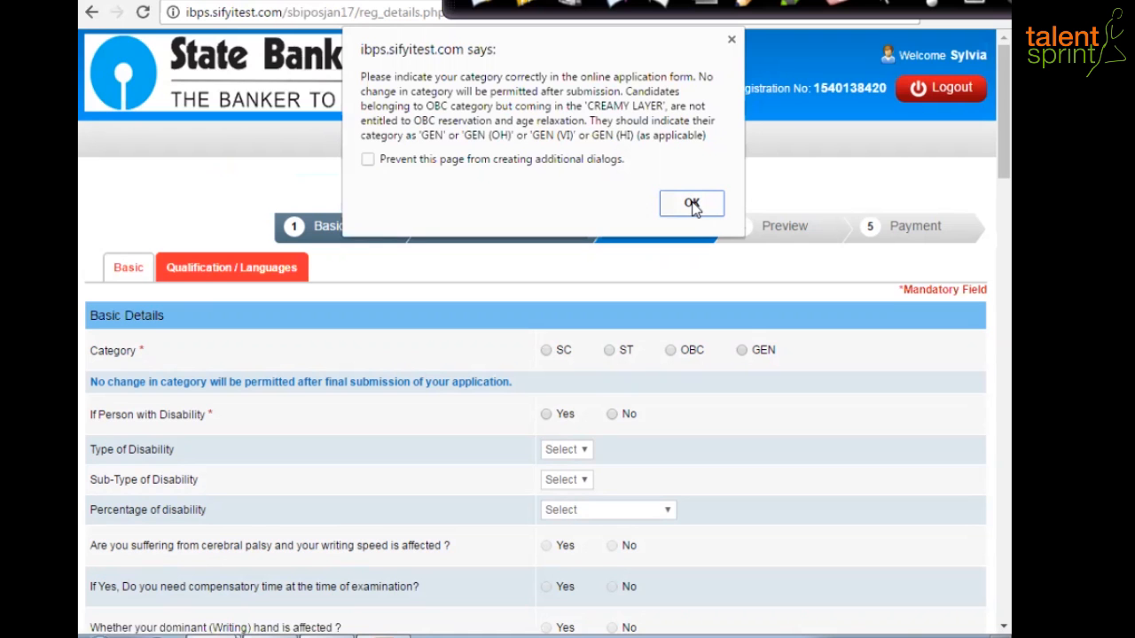
left_click(693, 206)
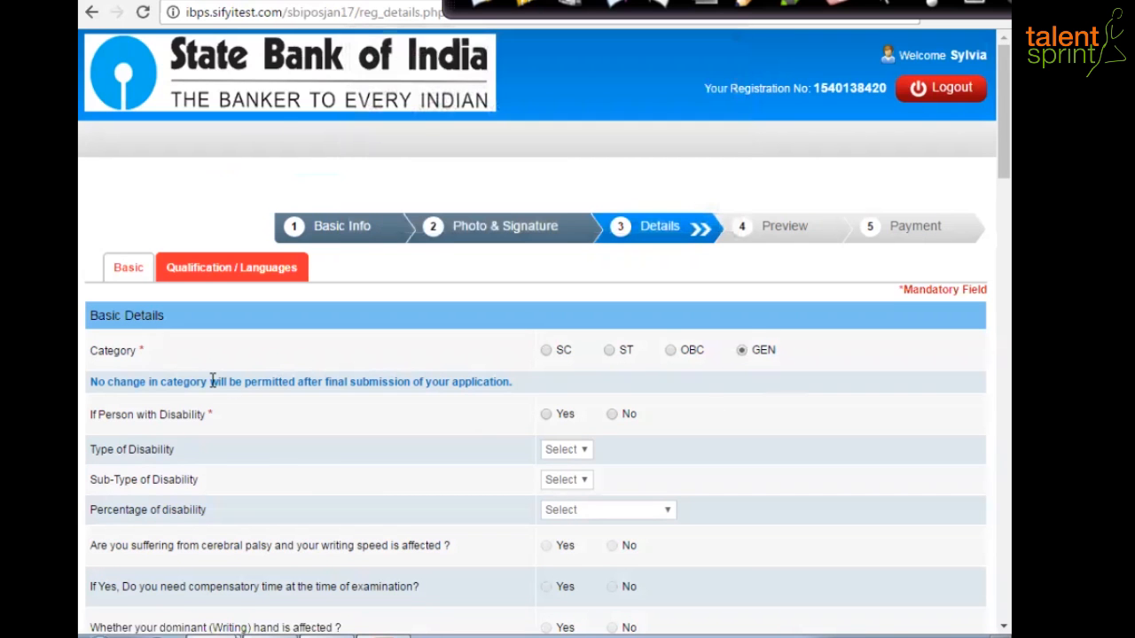
scroll(213, 380, "down", 1)
left_click(614, 323)
scroll(647, 397, "down", 1)
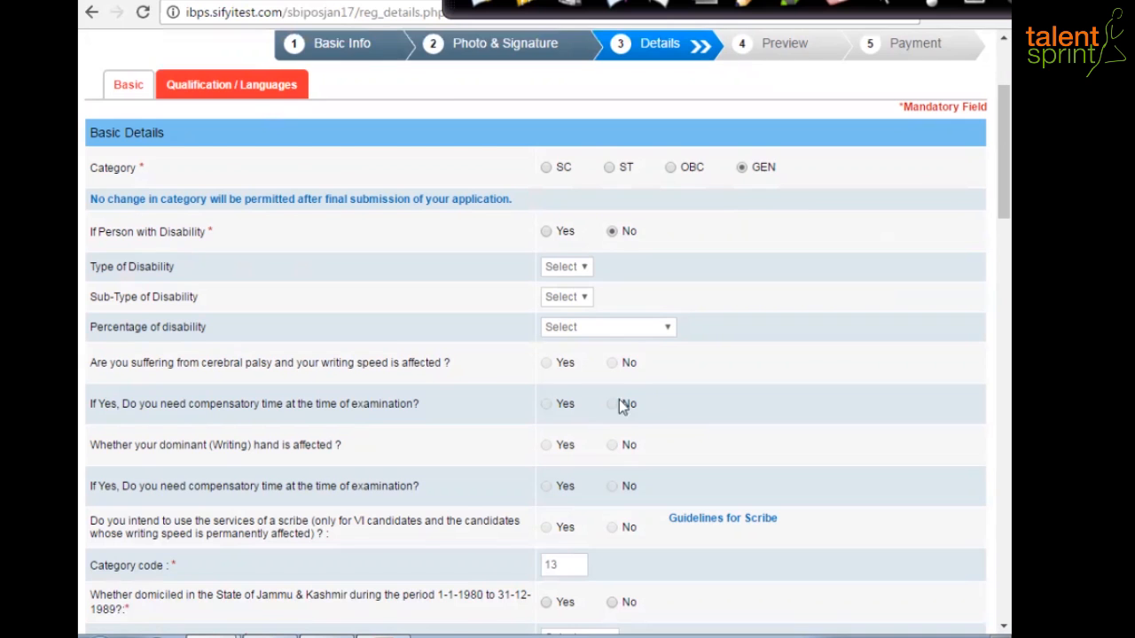
scroll(621, 397, "down", 3)
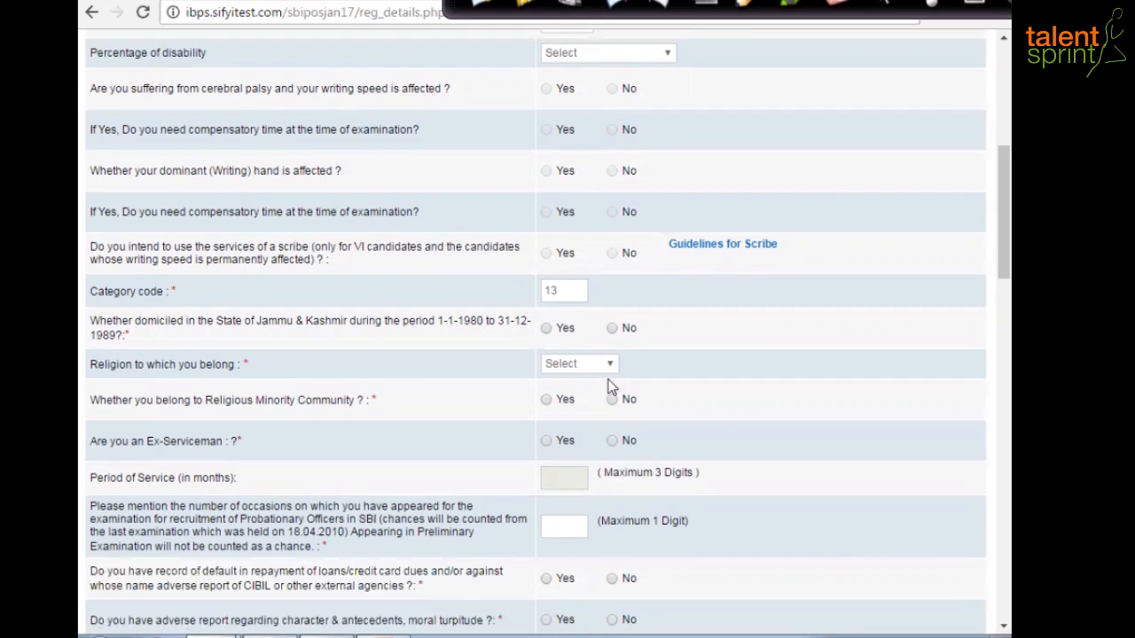
- Answer No to J&K domicile, choose Hindu religion, and No to Ex-Serviceman
left_click(612, 328)
left_click(608, 364)
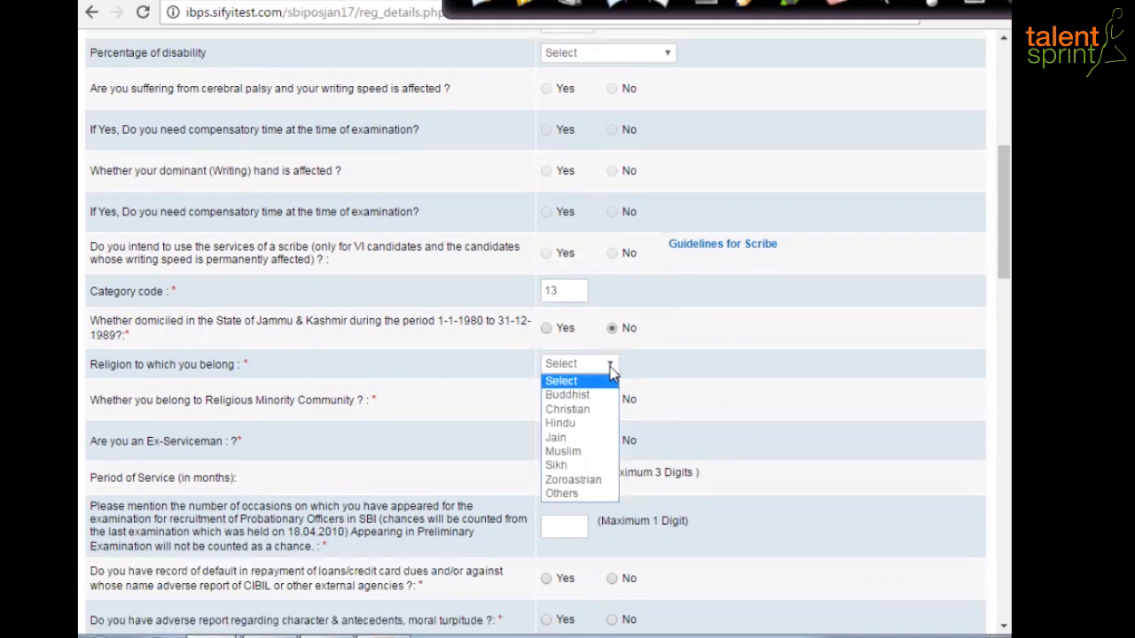
left_click(561, 423)
scroll(615, 266, "down", 2)
left_click(613, 258)
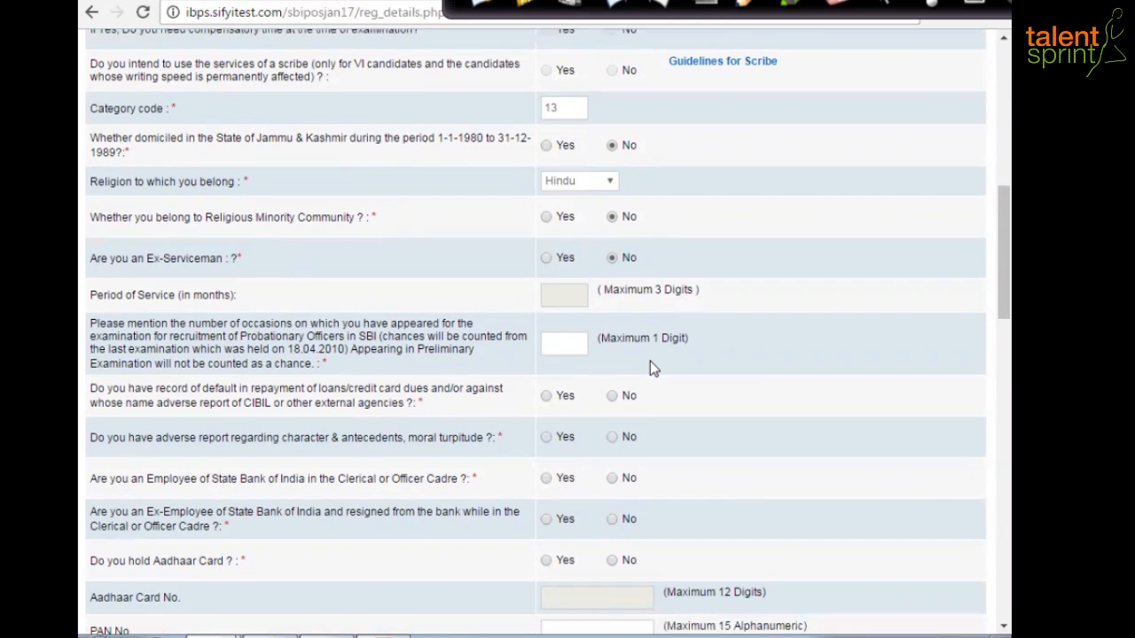
scroll(649, 366, "down", 1)
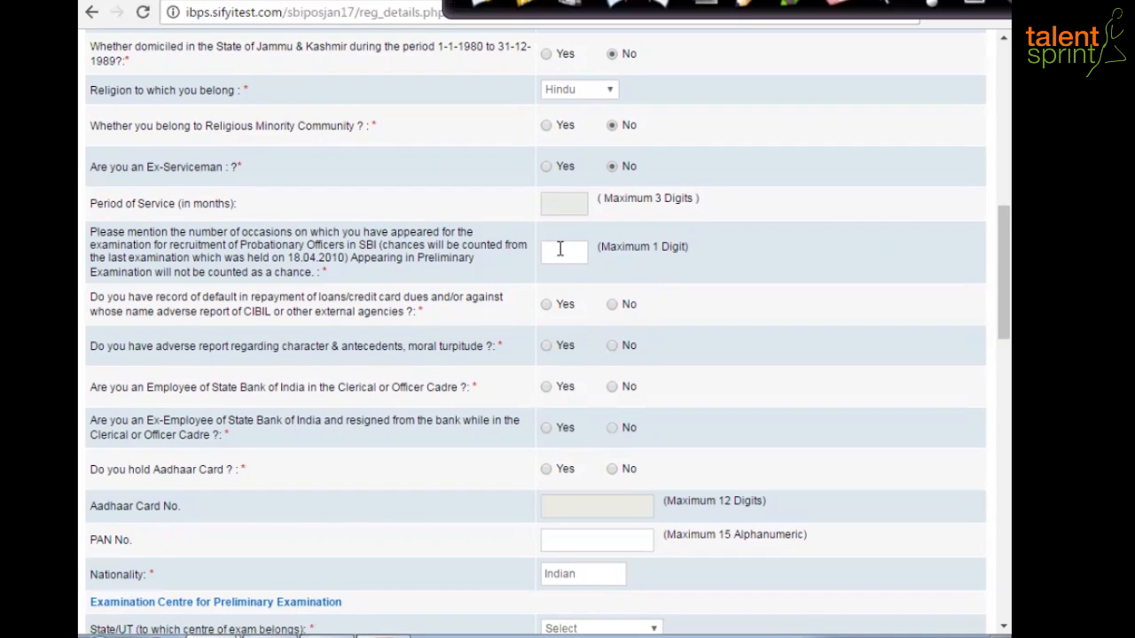
- Enter 3 attempts and answer No to CIBIL default, adverse report, SBI employee, ex-employee
type("3")
left_click(611, 305)
left_click(613, 348)
left_click(612, 386)
scroll(426, 507, "down", 2)
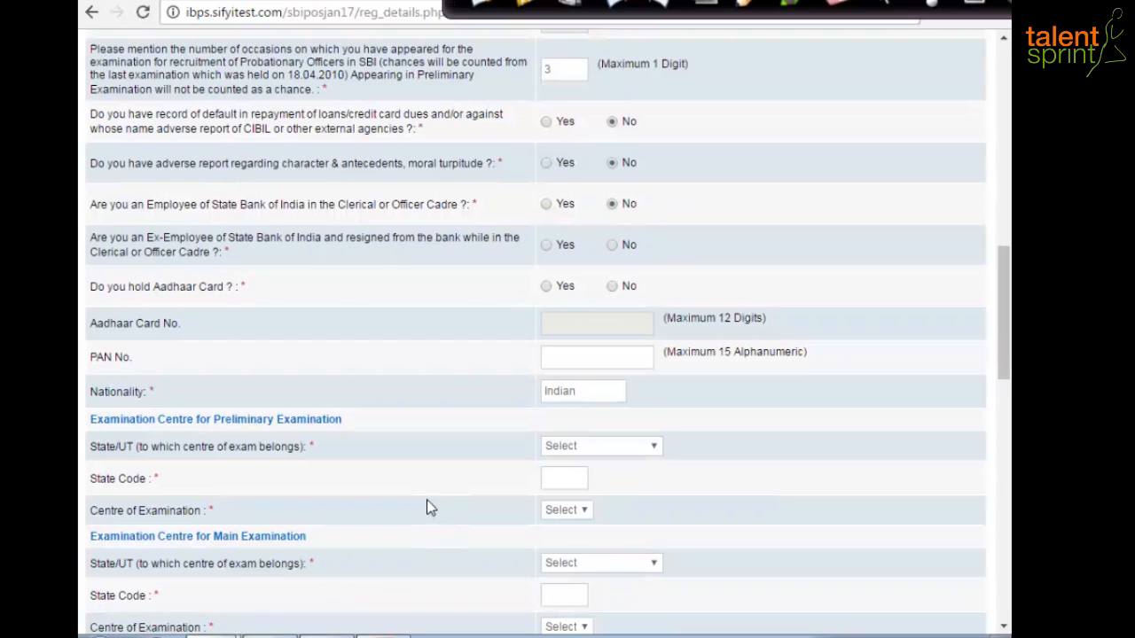
left_click(612, 246)
- Answer Yes to holding Aadhaar and enter the Aadhaar and PAN numbers
left_click(546, 288)
left_click(562, 322)
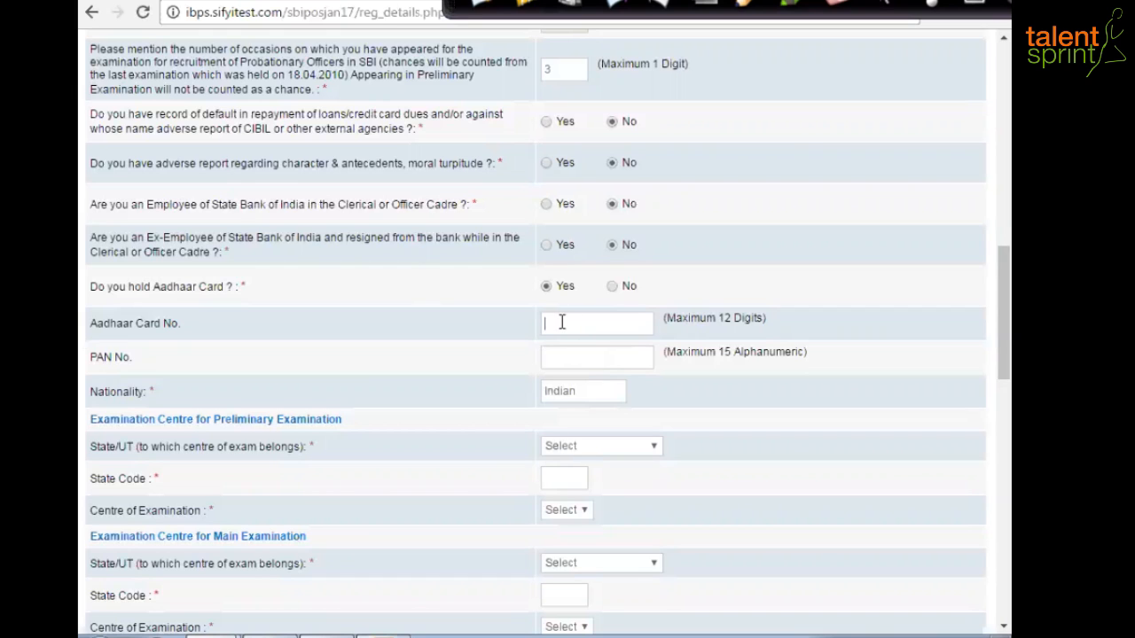
left_click(589, 357)
- Set the preliminary exam centre to Chennai in Tamilnadu
left_click(651, 448)
left_click_drag(655, 270, 655, 390)
left_click(571, 356)
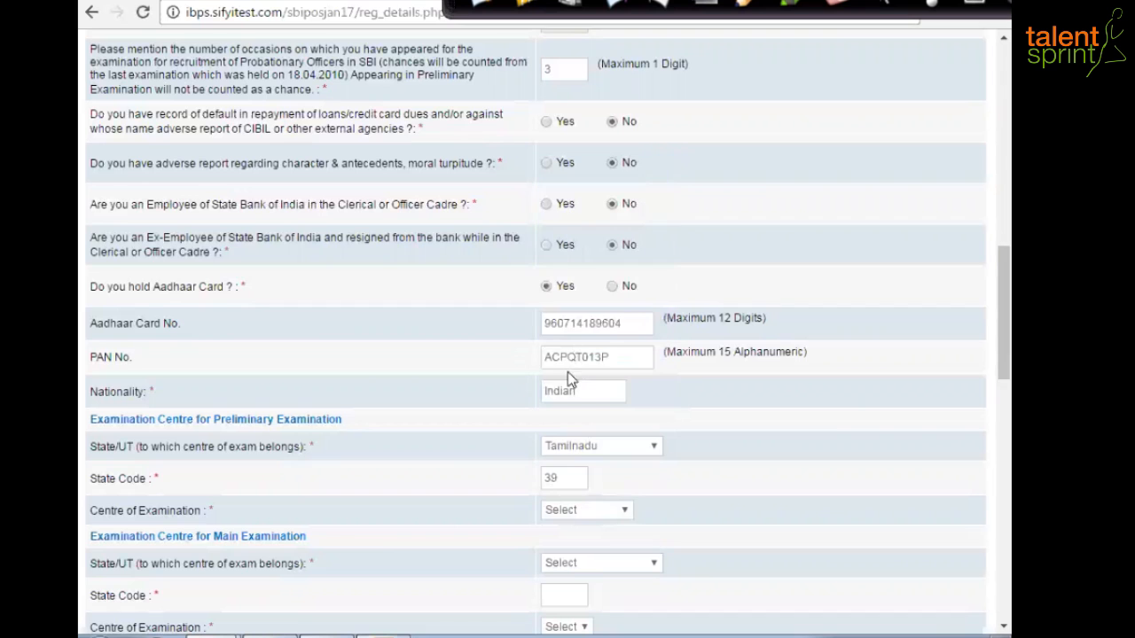
left_click(626, 511)
left_click(576, 311)
scroll(676, 390, "down", 2)
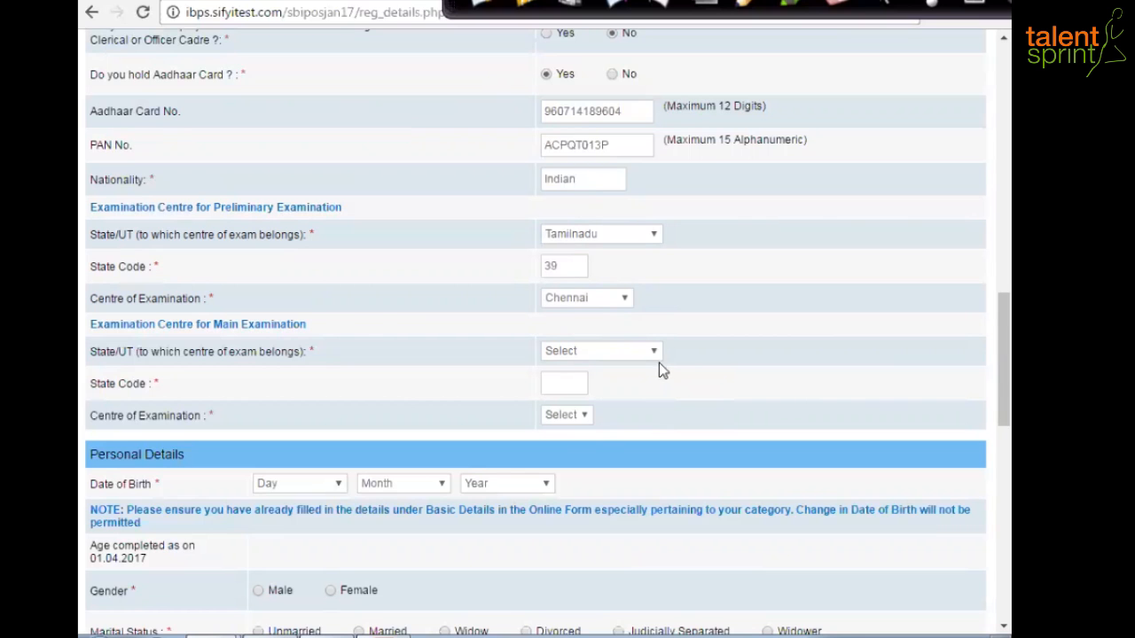
- Set the main exam centre to Chennai in Tamilnadu
left_click(655, 355)
left_click_drag(656, 182, 661, 319)
left_click(574, 263)
left_click(608, 423)
left_click(578, 445)
scroll(983, 386, "down", 3)
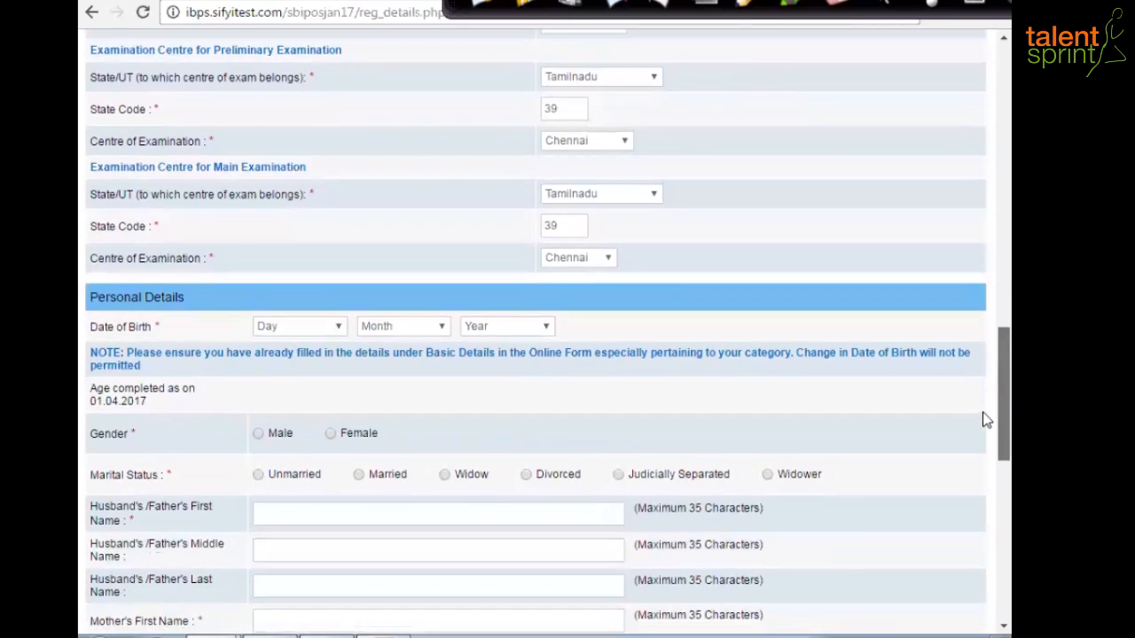
scroll(986, 443, "down", 1)
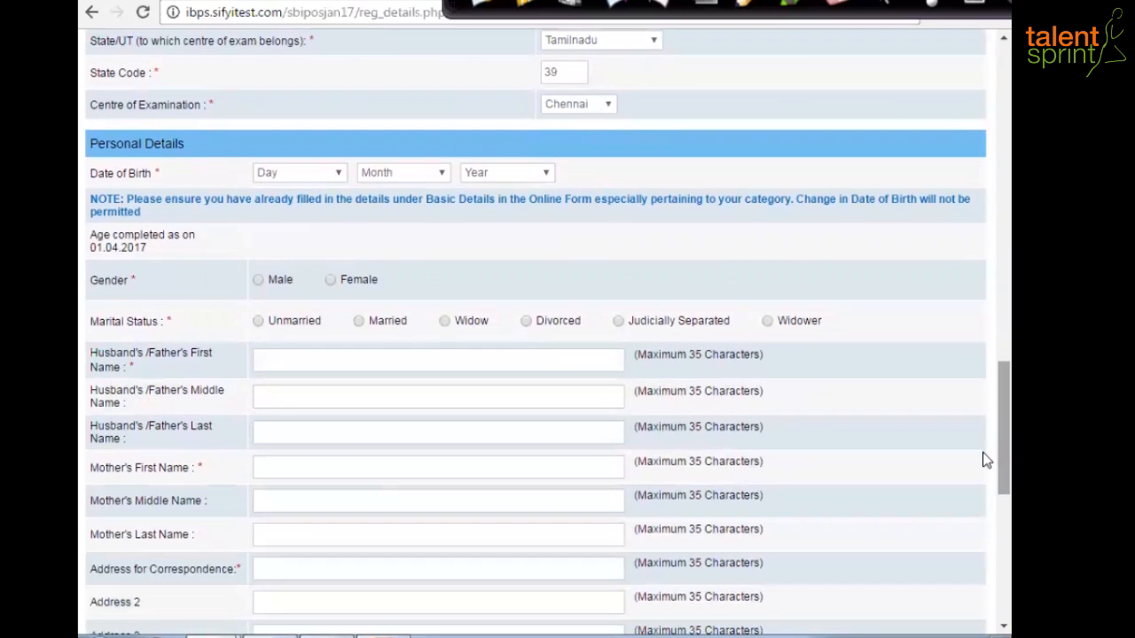
left_click(335, 176)
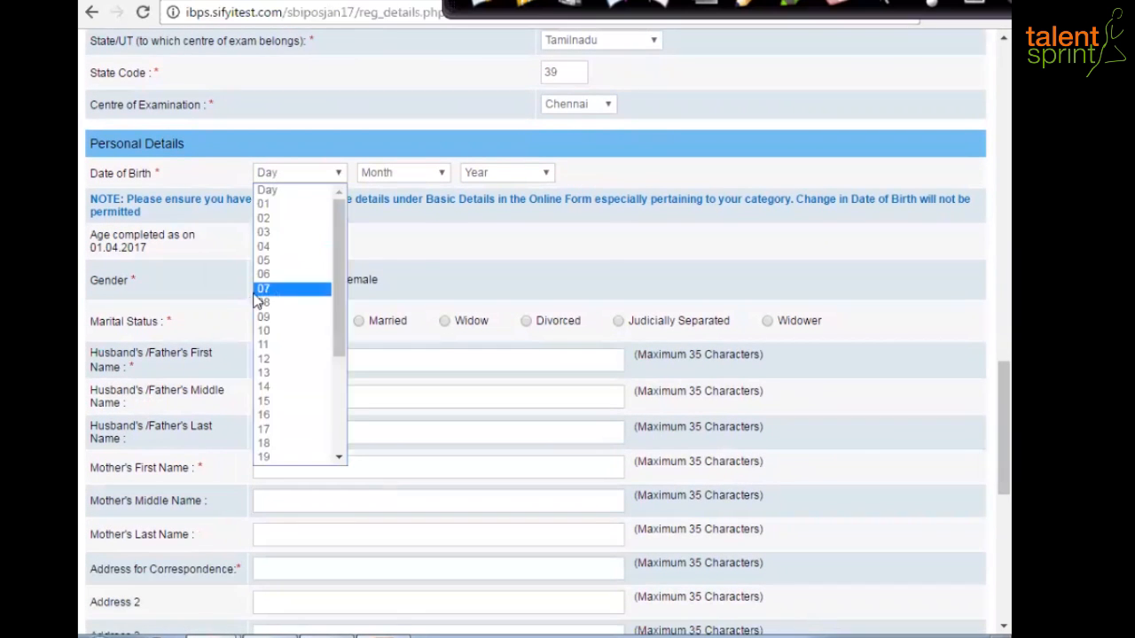
key("Escape")
type("10")
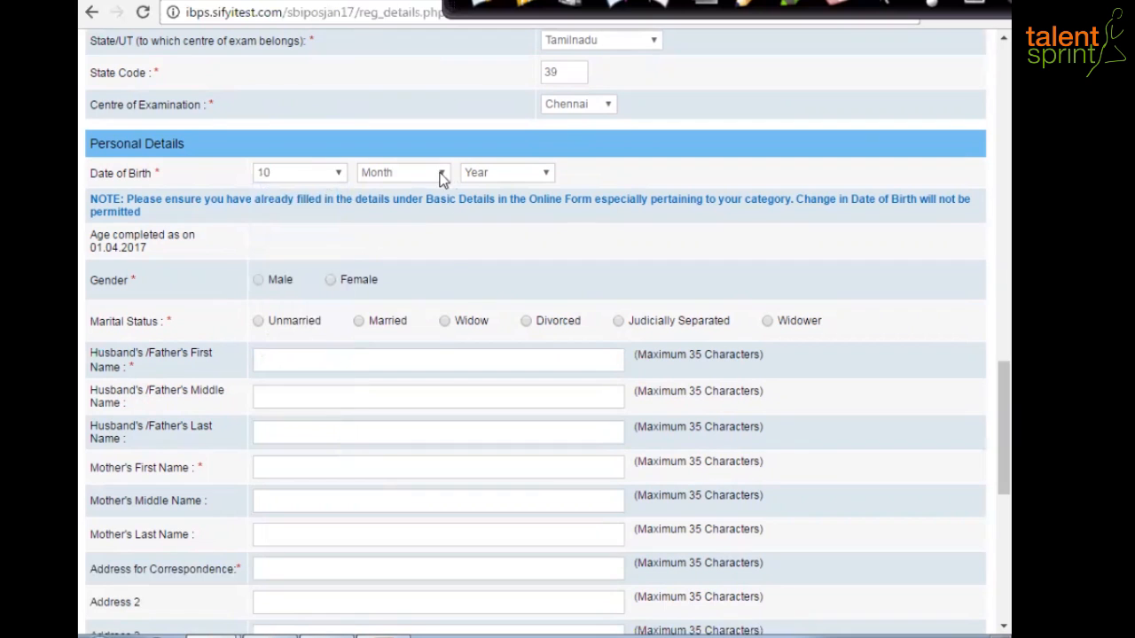
left_click(441, 174)
left_click(381, 316)
left_click(547, 175)
left_click(490, 233)
key("Down")
key("Down")
key("Down")
key("Down")
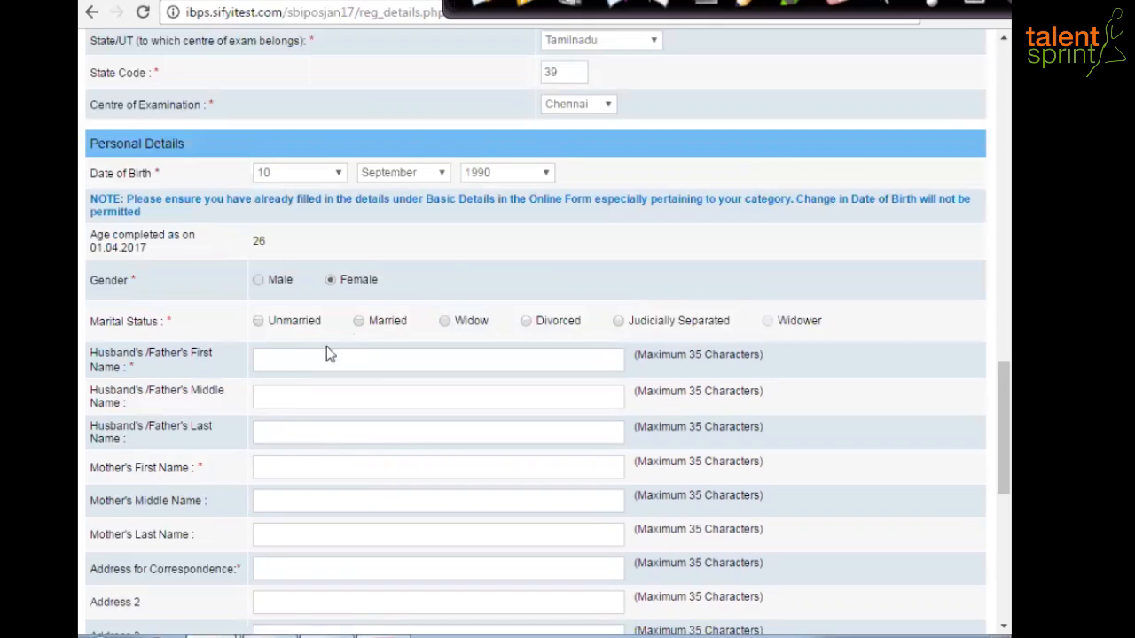
left_click(312, 323)
- Enter the father's first, middle and last names, correcting typing mistakes
left_click(293, 362)
key("ctrl+a")
key("BackSpace")
left_click(280, 393)
type("N")
key("BackSpace")
left_click(282, 433)
- Enter the mother's first and last names, leaving the middle name blank
left_click(289, 469)
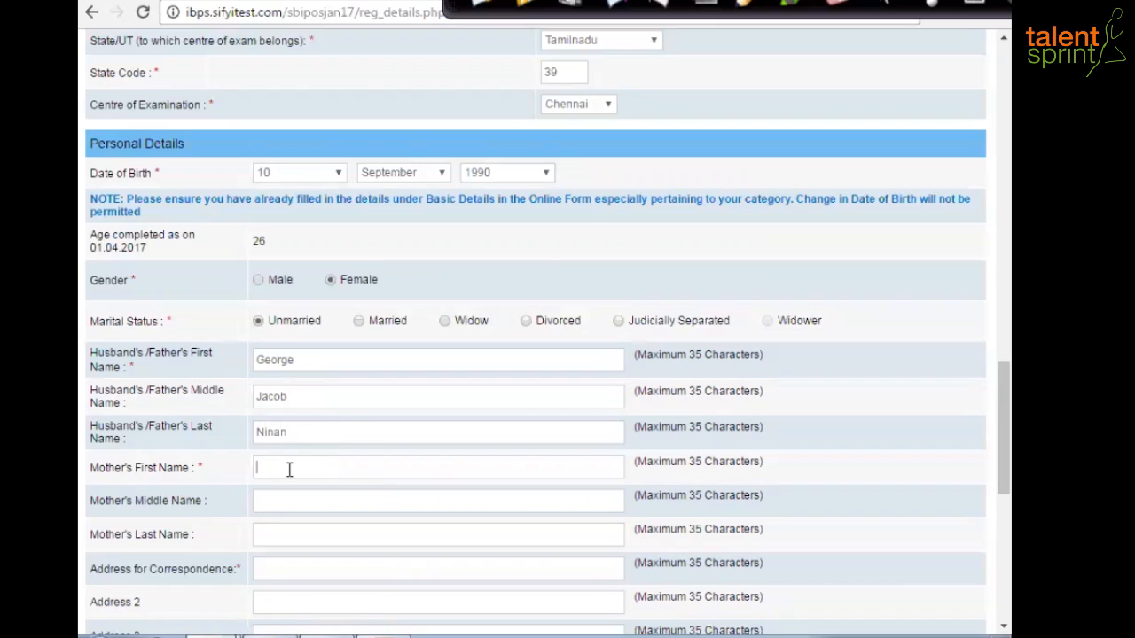
left_click(296, 499)
left_click(295, 536)
left_click(286, 567)
scroll(307, 559, "down", 1)
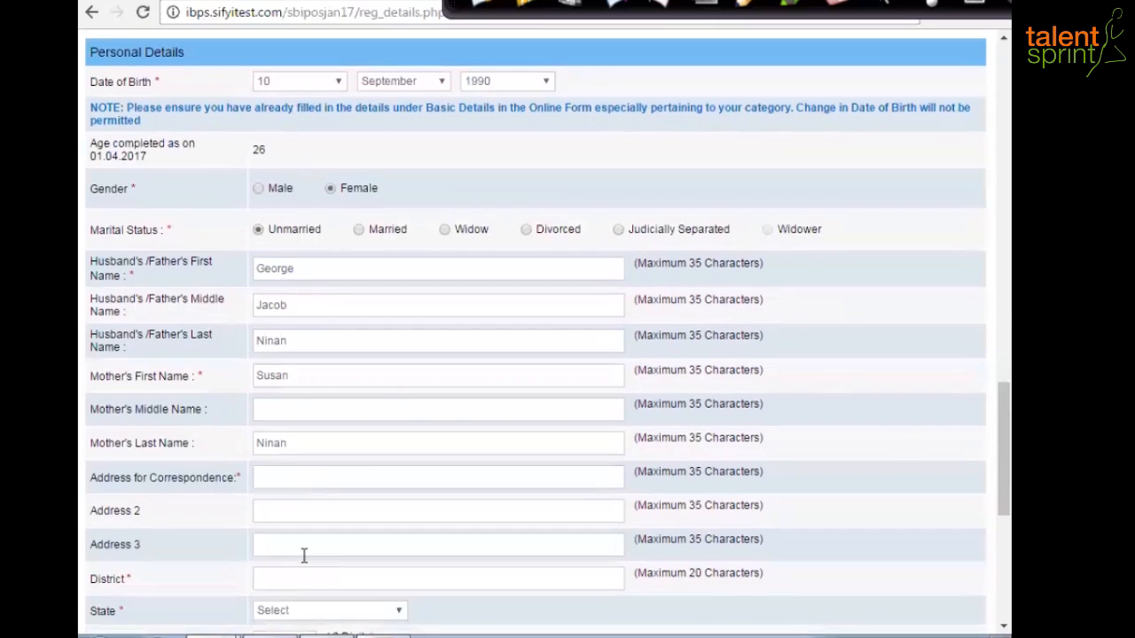
scroll(303, 555, "down", 1)
scroll(357, 450, "down", 1)
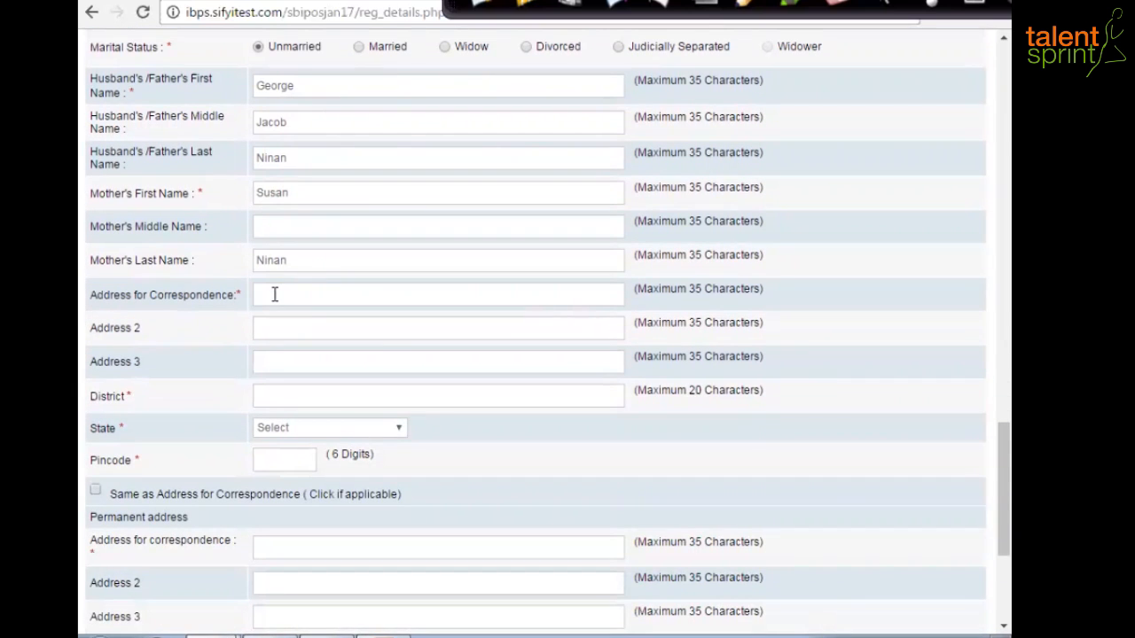
type("35")
key("BackSpace")
key("BackSpace")
type("No.35")
key("BackSpace")
key("BackSpace")
left_click(294, 293)
key("BackSpace")
type("B")
left_click(281, 324)
type("R")
key("BackSpace")
- Set the district to Chennai, the state to TAMILNADU and the pincode to 600017
key("Tab")
type("Chennai")
left_click(398, 429)
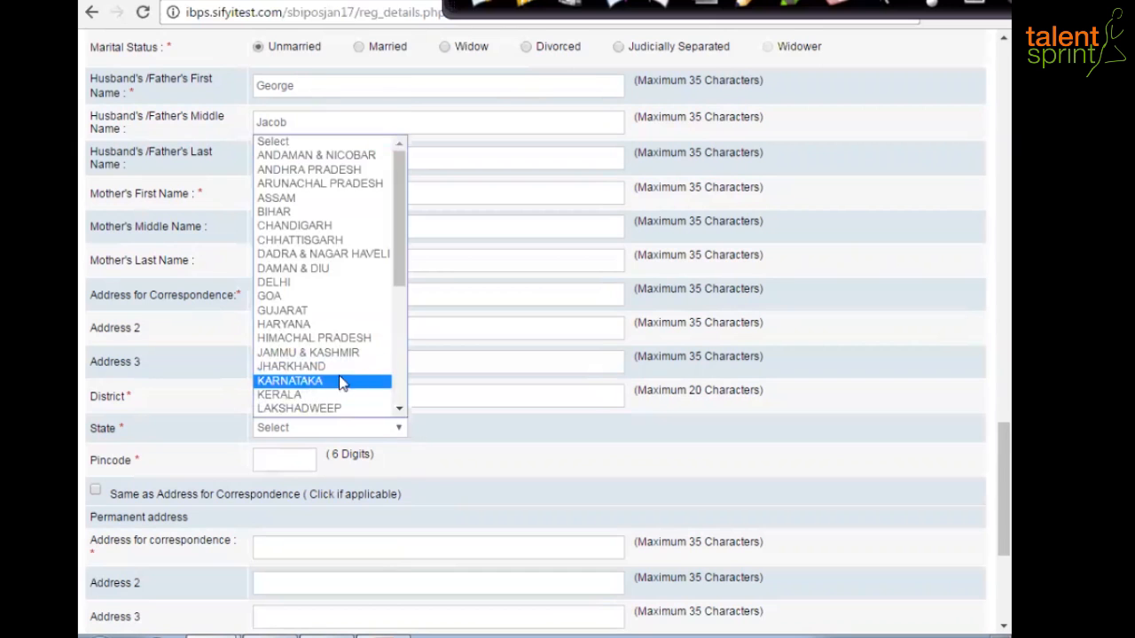
scroll(350, 386, "down", 4)
left_click(310, 405)
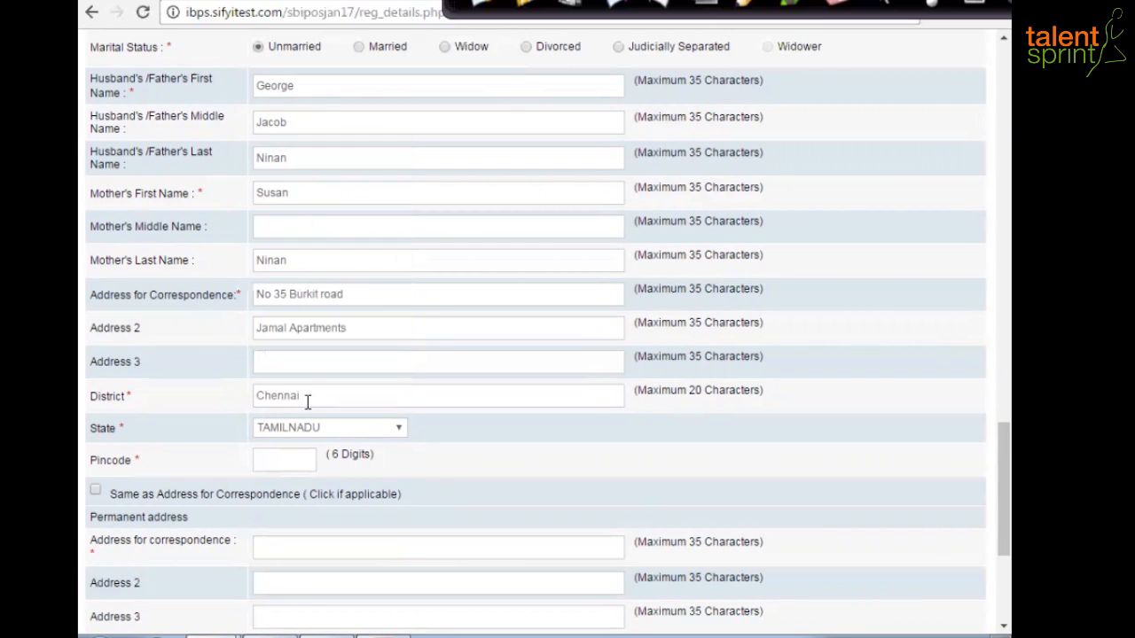
left_click(276, 458)
type("600017")
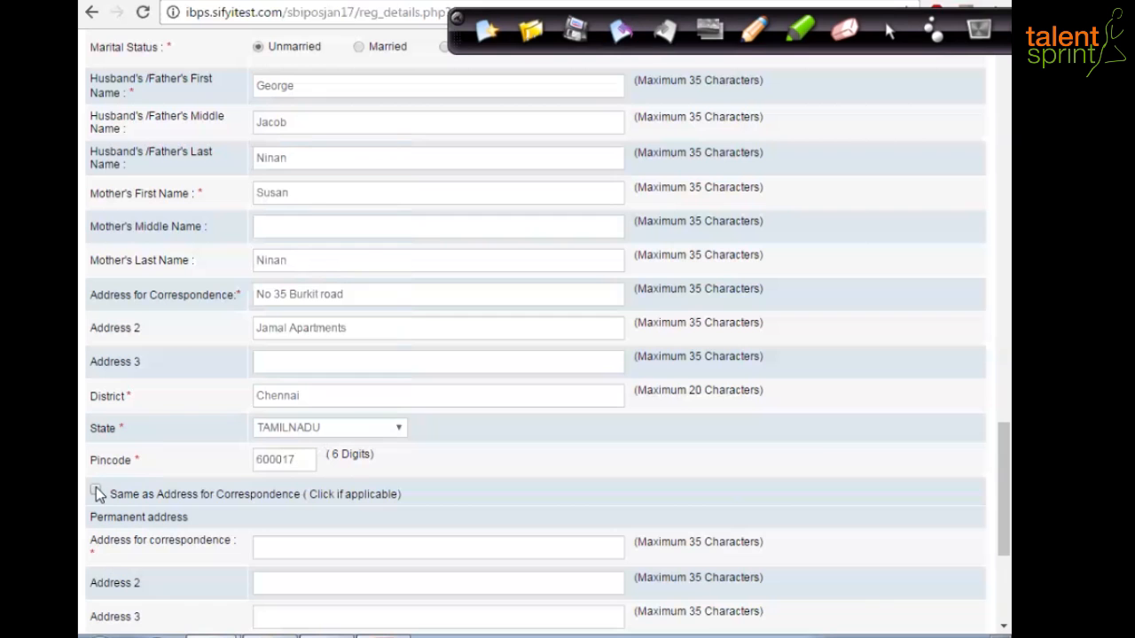
- Reuse the correspondence address as the permanent address and validate the details successfully
left_click(95, 492)
scroll(445, 491, "down", 3)
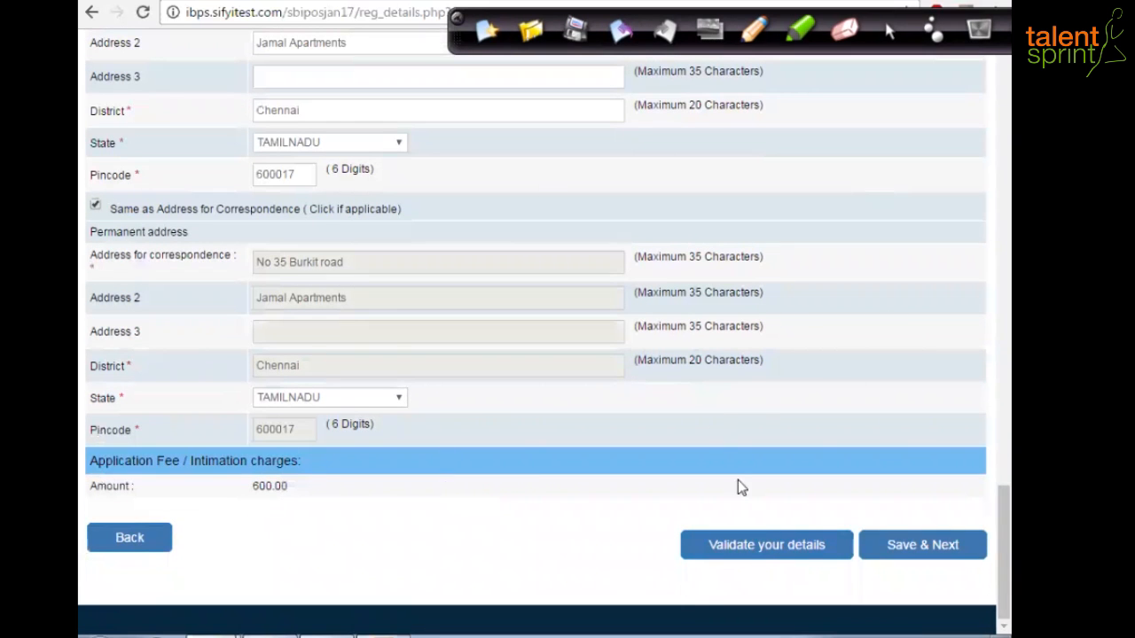
left_click(792, 551)
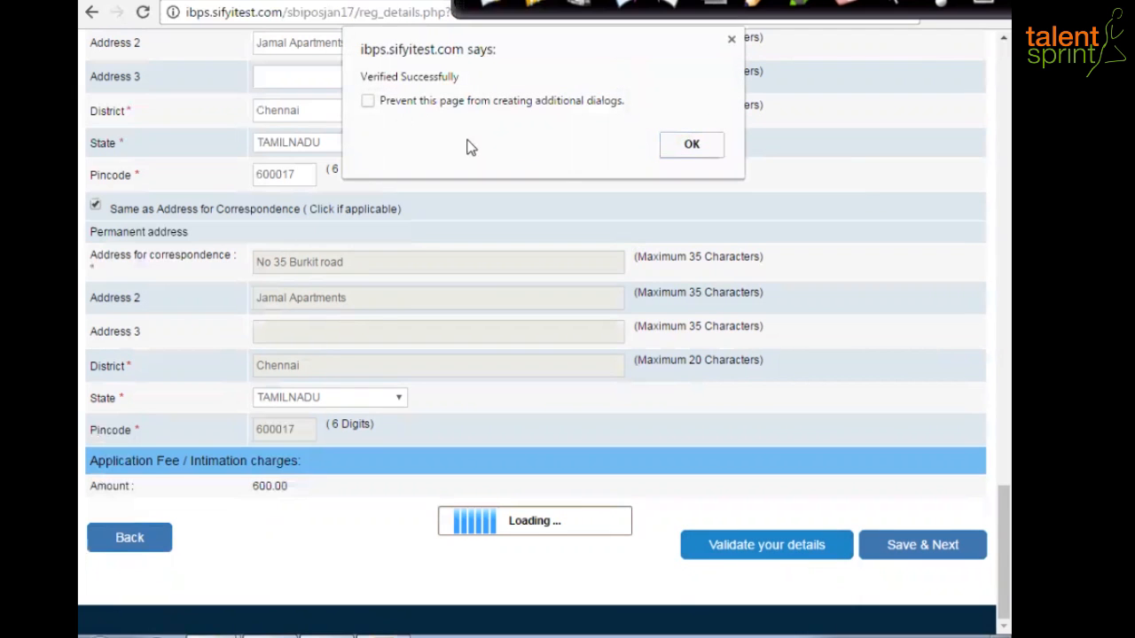
left_click(708, 146)
- Save the verified details and mark graduation as Passed in the Engineering stream
left_click(926, 552)
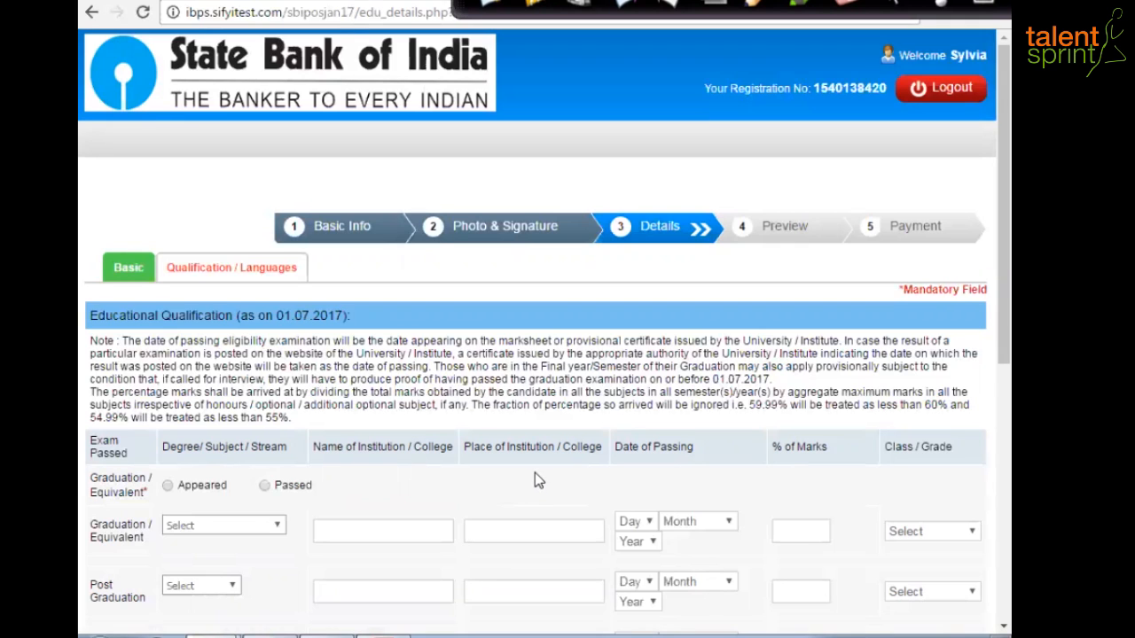
scroll(534, 480, "down", 1)
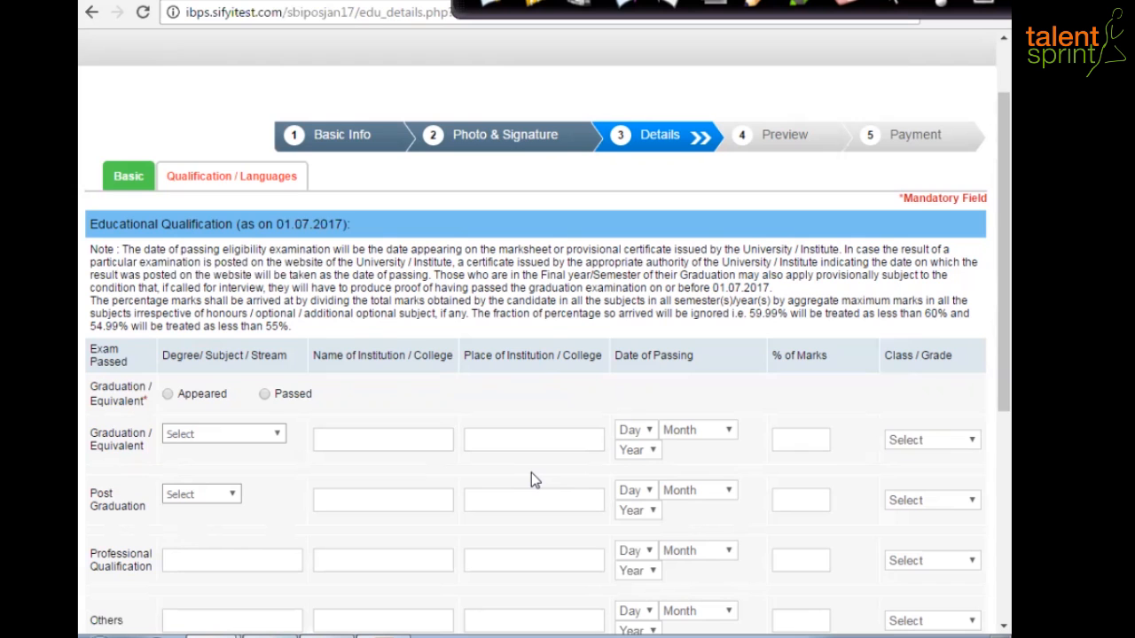
scroll(531, 478, "down", 2)
left_click(264, 227)
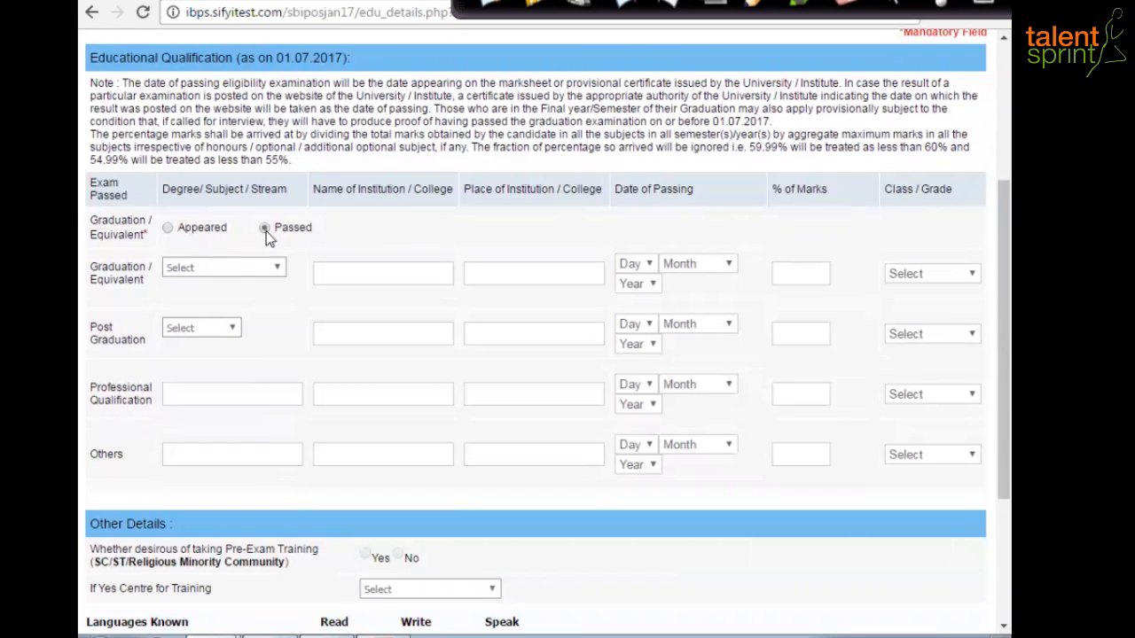
left_click(278, 268)
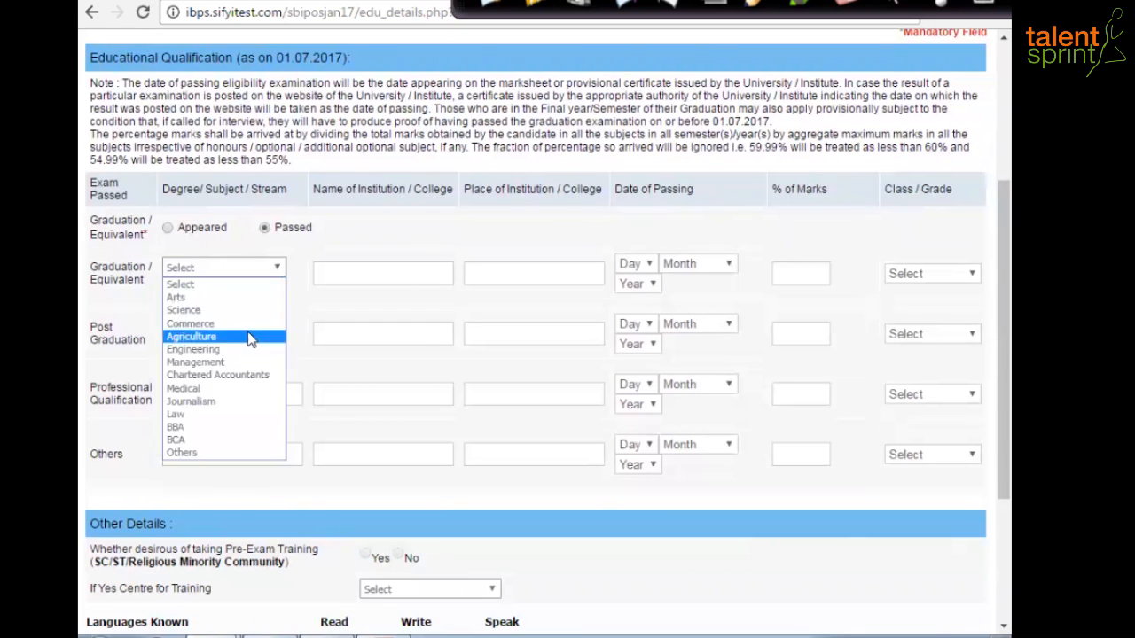
left_click(219, 358)
- Enter 'BE Computer Science' as the institution and 'Anna University' as the place
left_click(345, 274)
type("B")
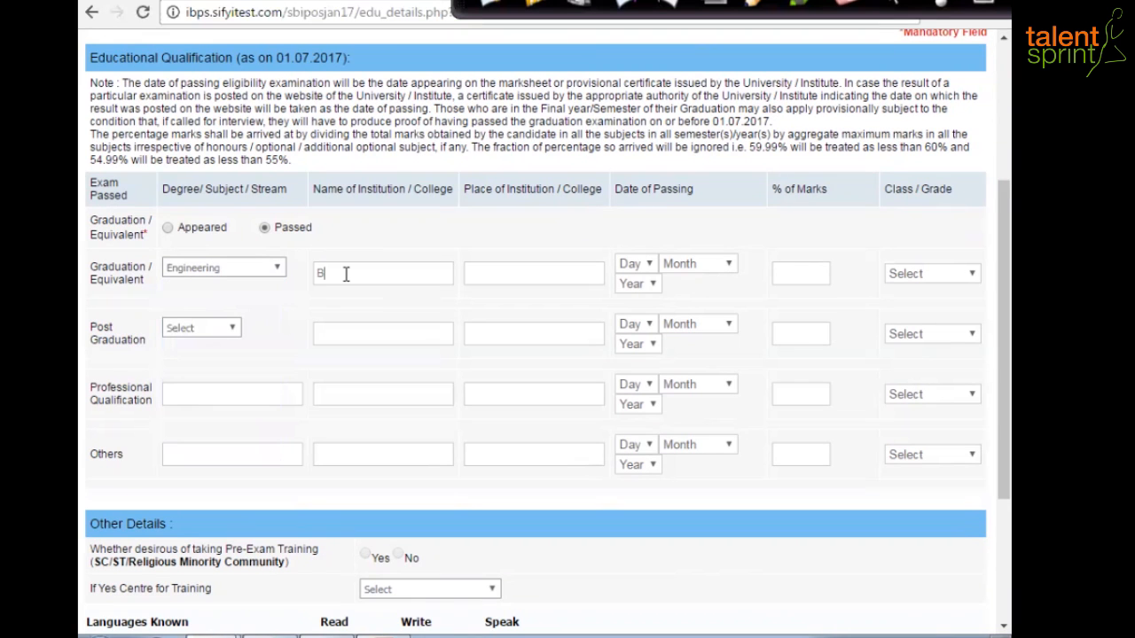
type("E Computer Science")
scroll(521, 257, "down", 1)
left_click(521, 258)
type("Anna University")
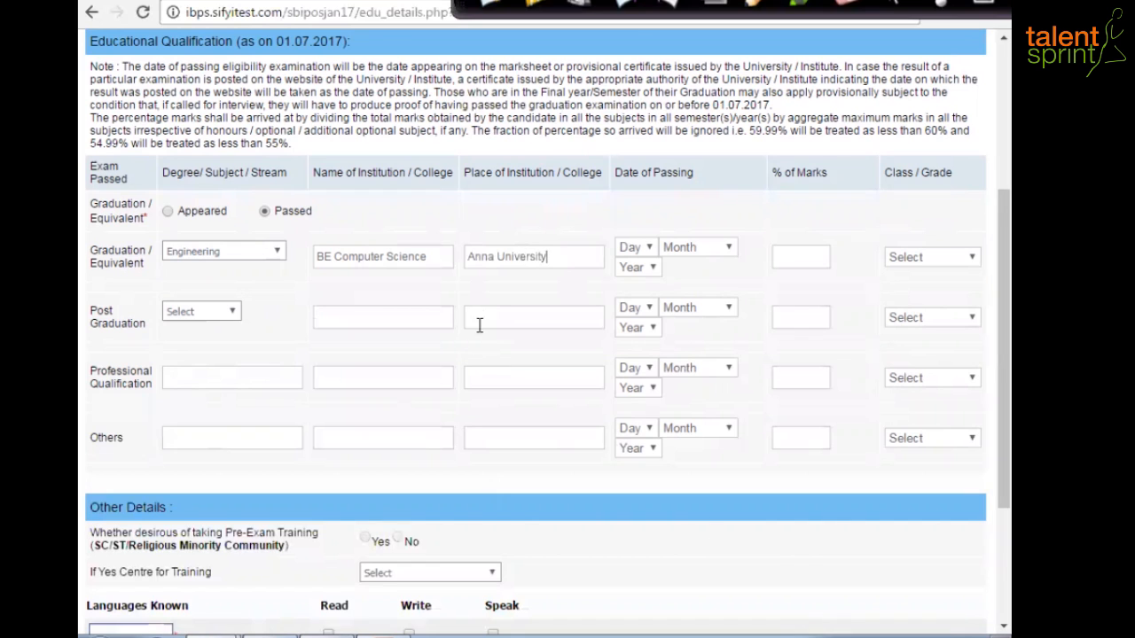
- Set the passing date to 15 June 2010, marks to 75% and class to Second Class
left_click(649, 250)
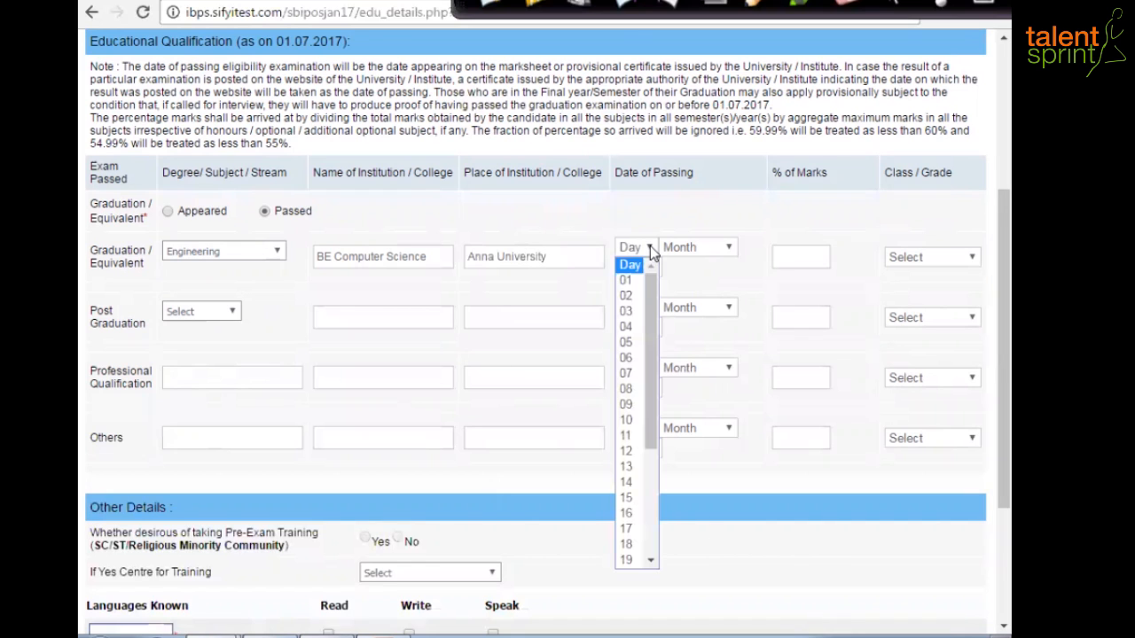
left_click(633, 497)
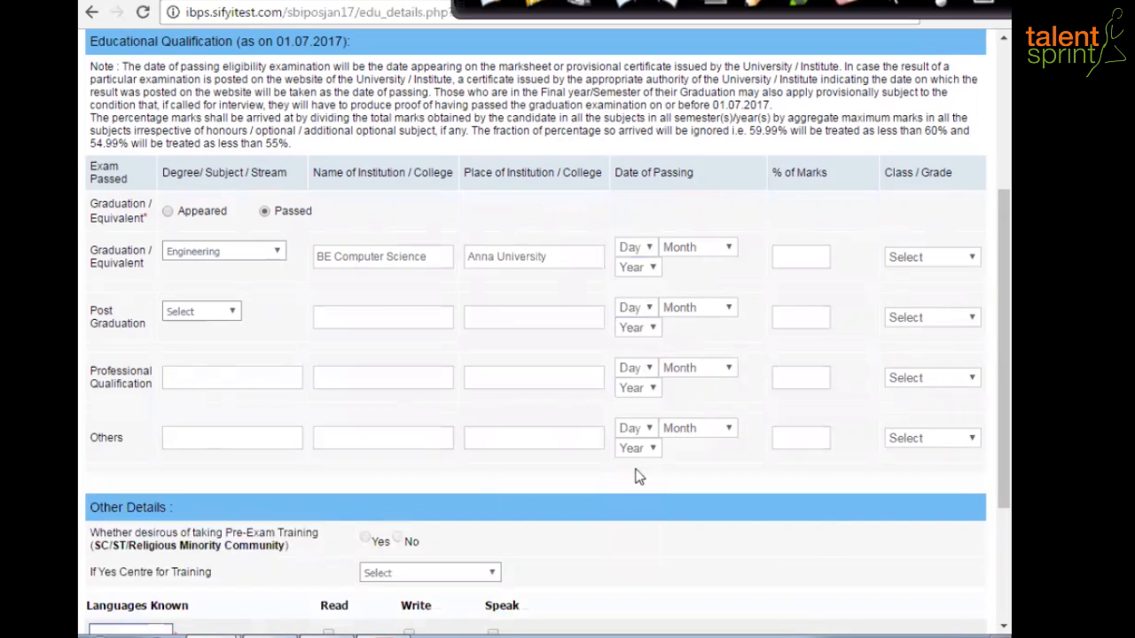
left_click(728, 249)
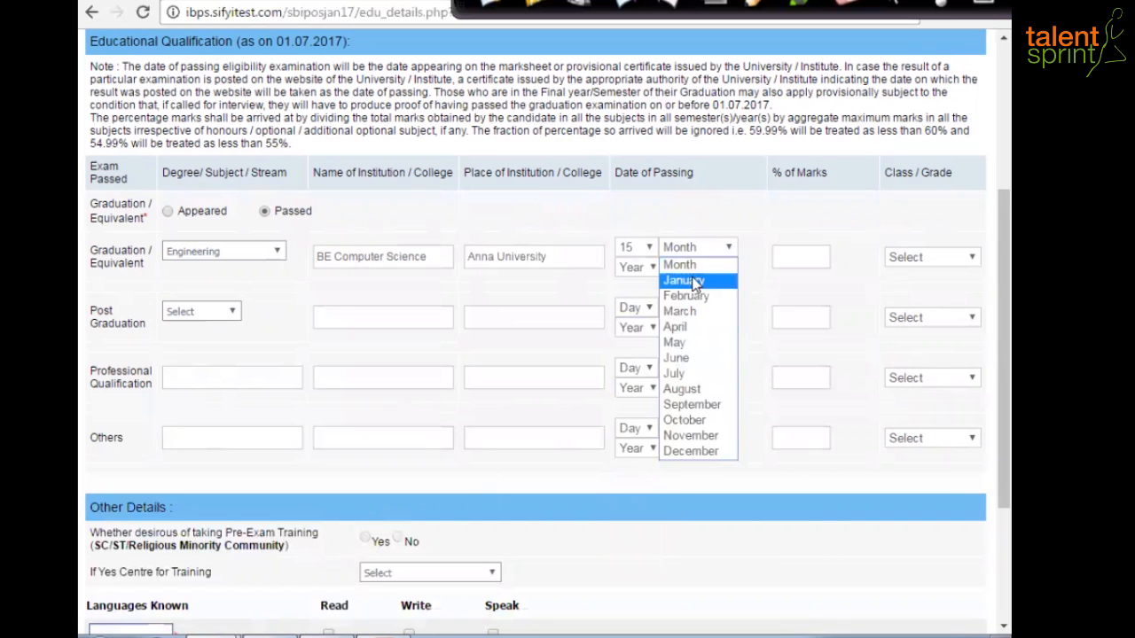
left_click(684, 363)
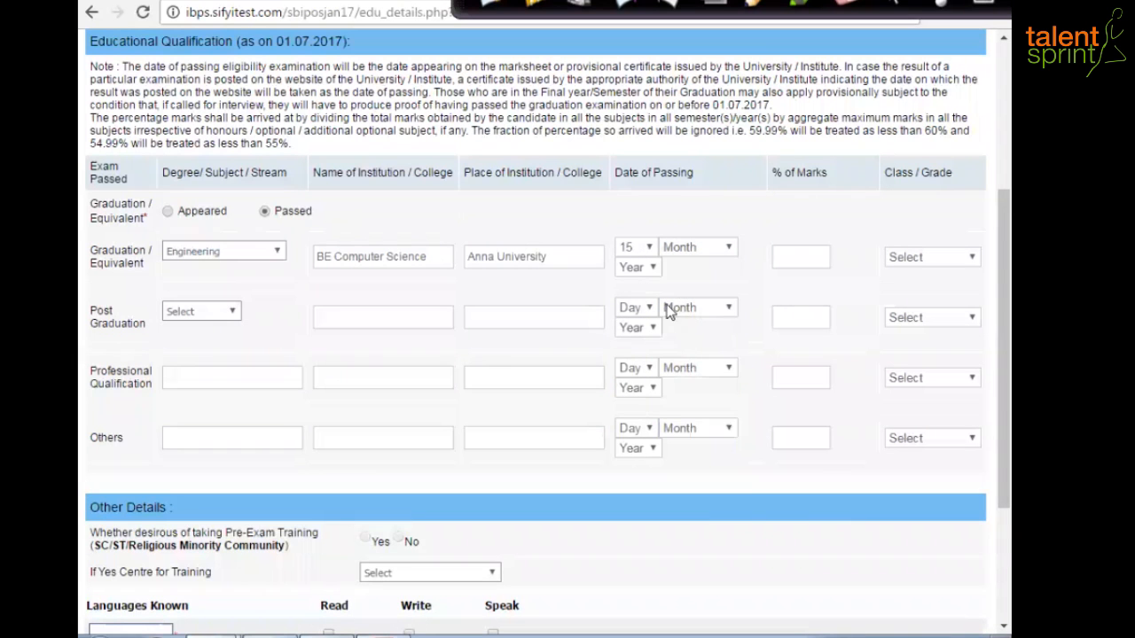
left_click(652, 270)
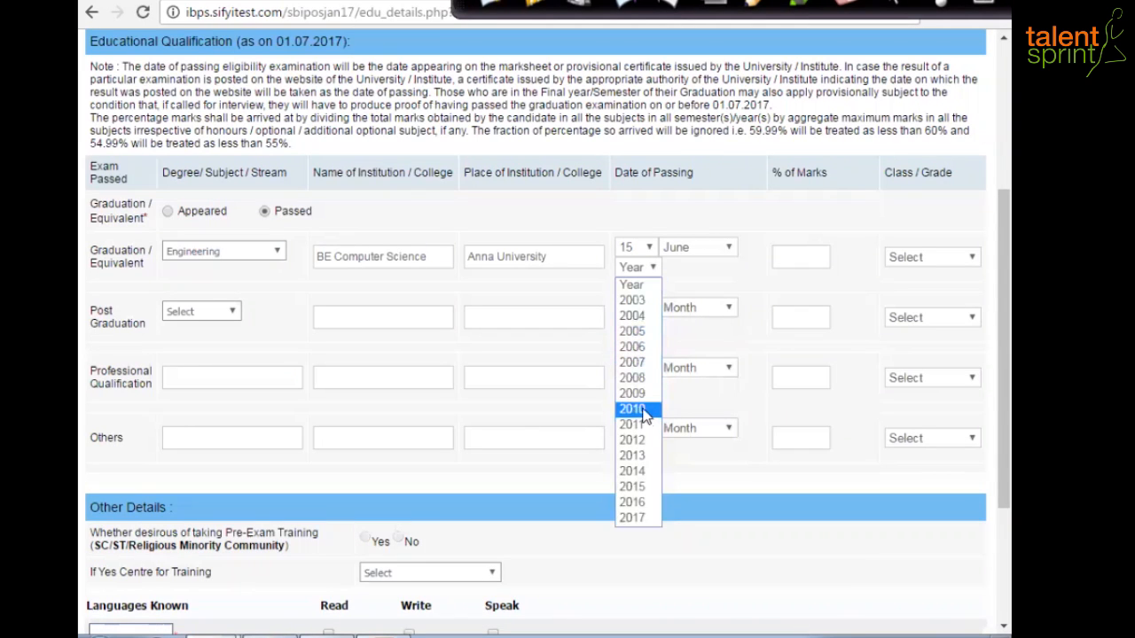
left_click(646, 409)
left_click(795, 253)
type("75")
key("Tab")
key("s")
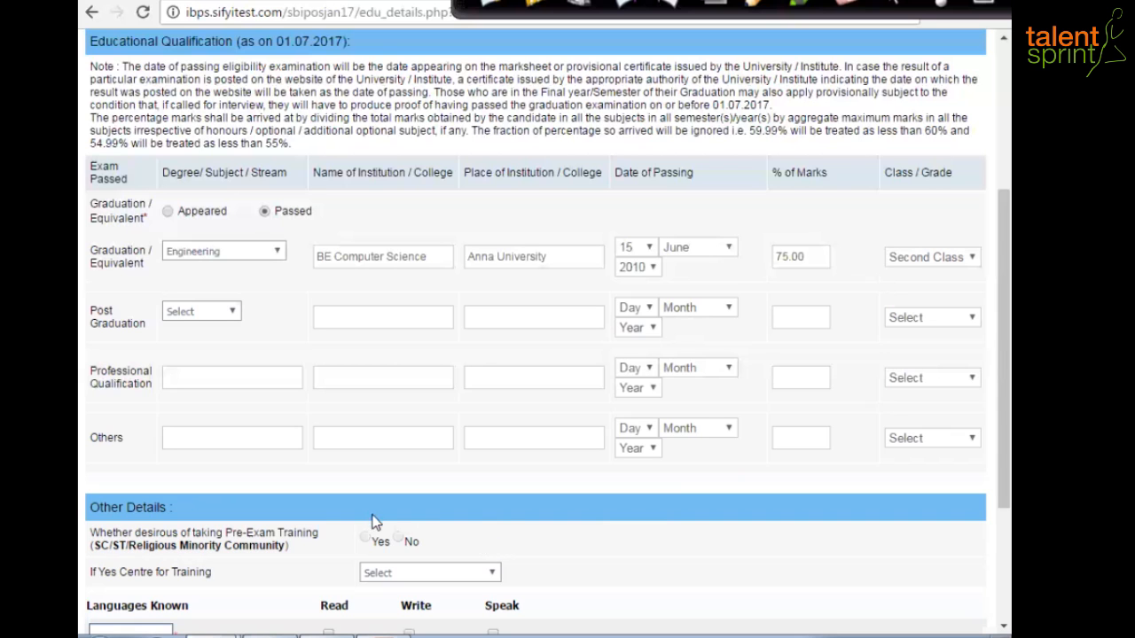
- Add English as the first language, ticked for read, write and speak
scroll(372, 522, "down", 1)
scroll(312, 476, "down", 2)
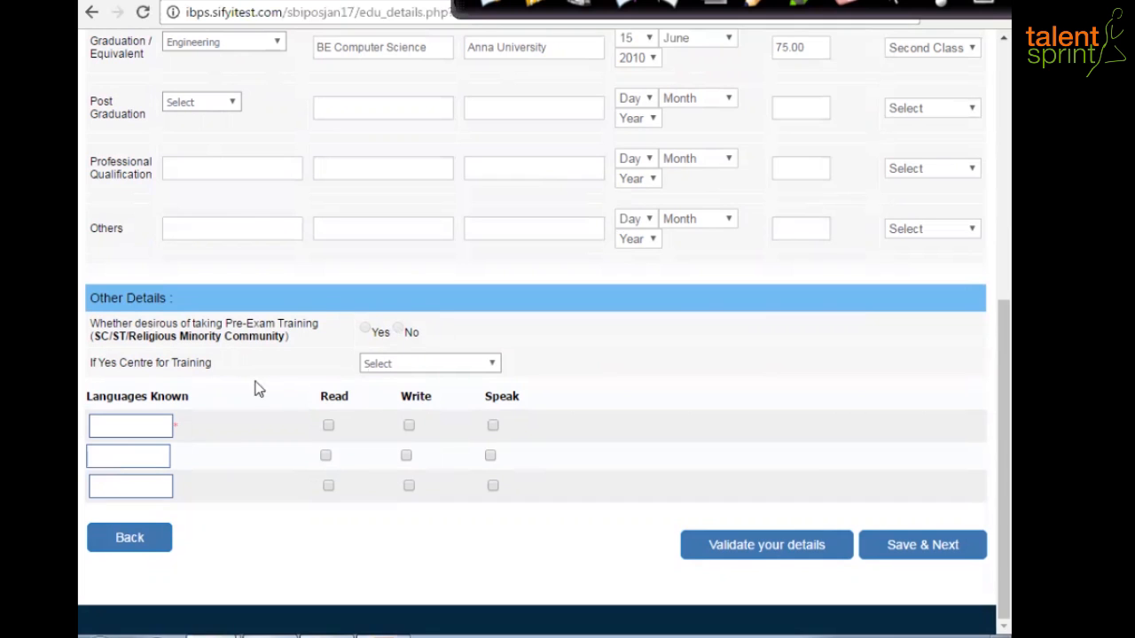
left_click(129, 423)
type("English")
left_click(328, 426)
left_click(409, 427)
left_click(493, 426)
- Add Tamil as the second language, ticked for read, write and speak
left_click(130, 457)
type("Tamil")
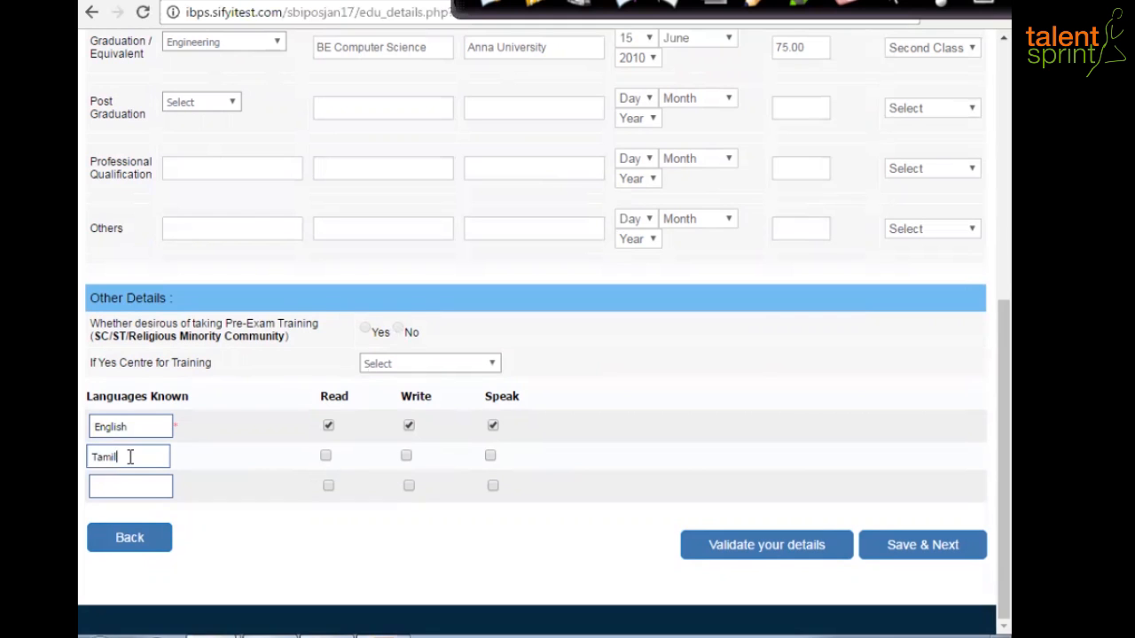
left_click(325, 456)
left_click(406, 456)
left_click(492, 460)
- Add Hindi as the third language, ticked for read, write and speak
left_click(139, 487)
type("Hindi")
left_click(328, 486)
left_click(408, 485)
left_click(493, 487)
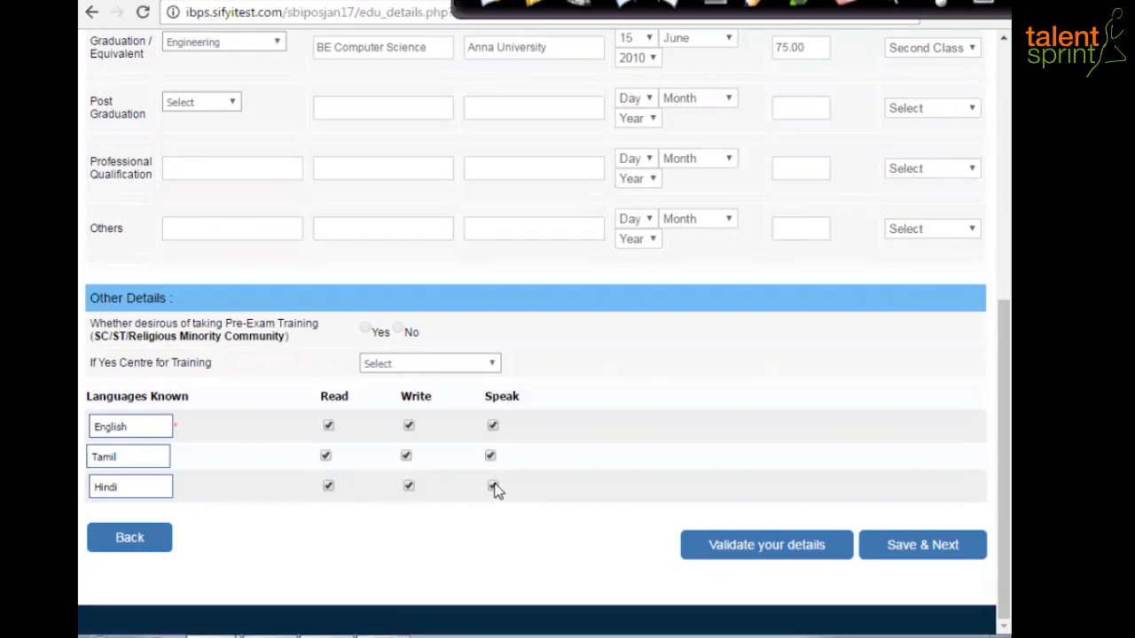
- Validate the qualification and language details, acknowledge the success alert, then Save & Next
left_click(791, 557)
left_click(690, 147)
left_click(774, 551)
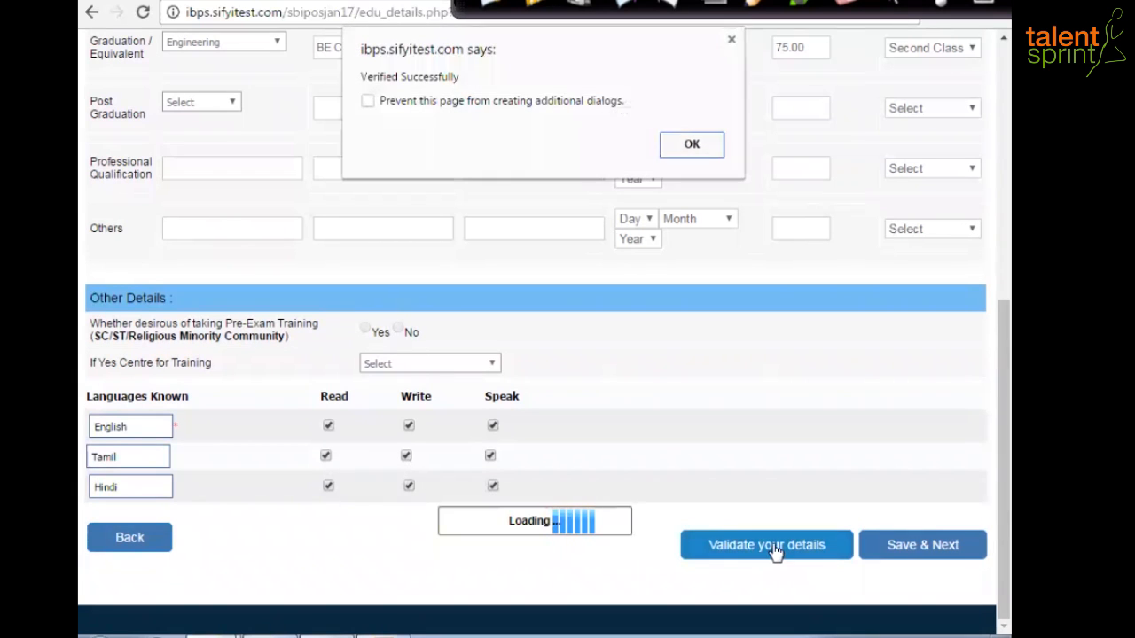
left_click(692, 146)
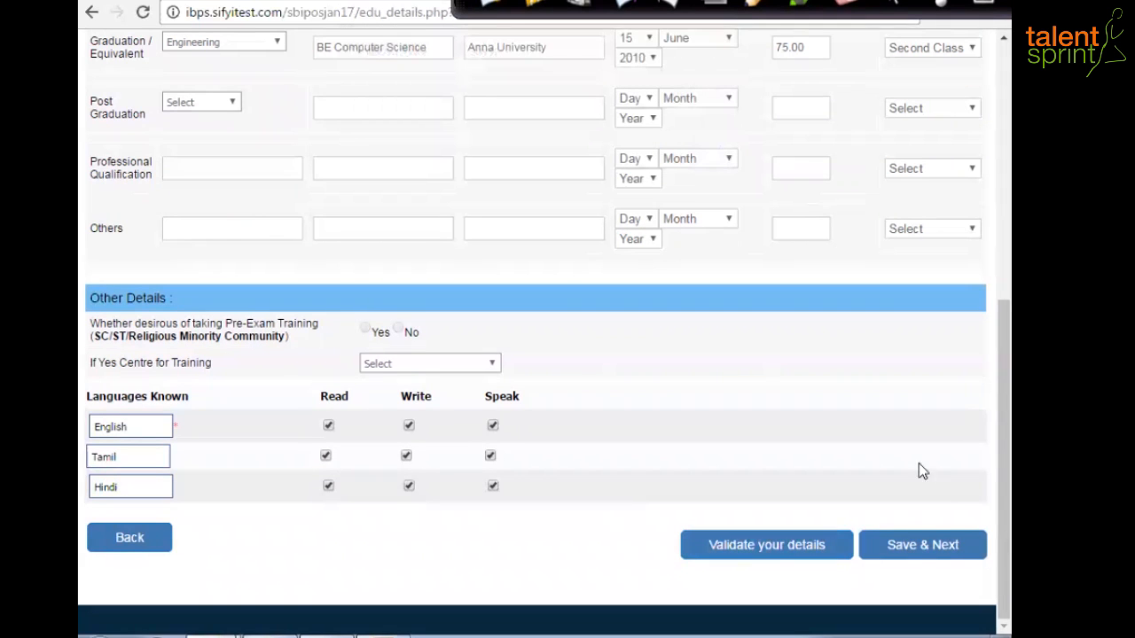
left_click(926, 548)
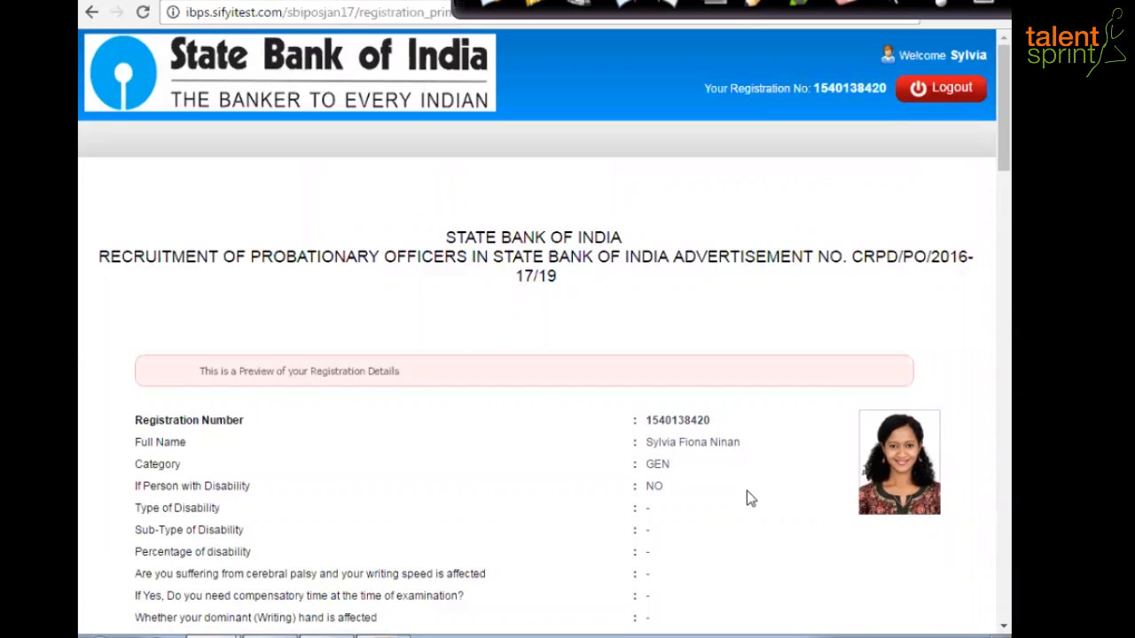
- Scroll through the registration preview, from exam centres and fee down to the declaration
scroll(747, 495, "down", 1)
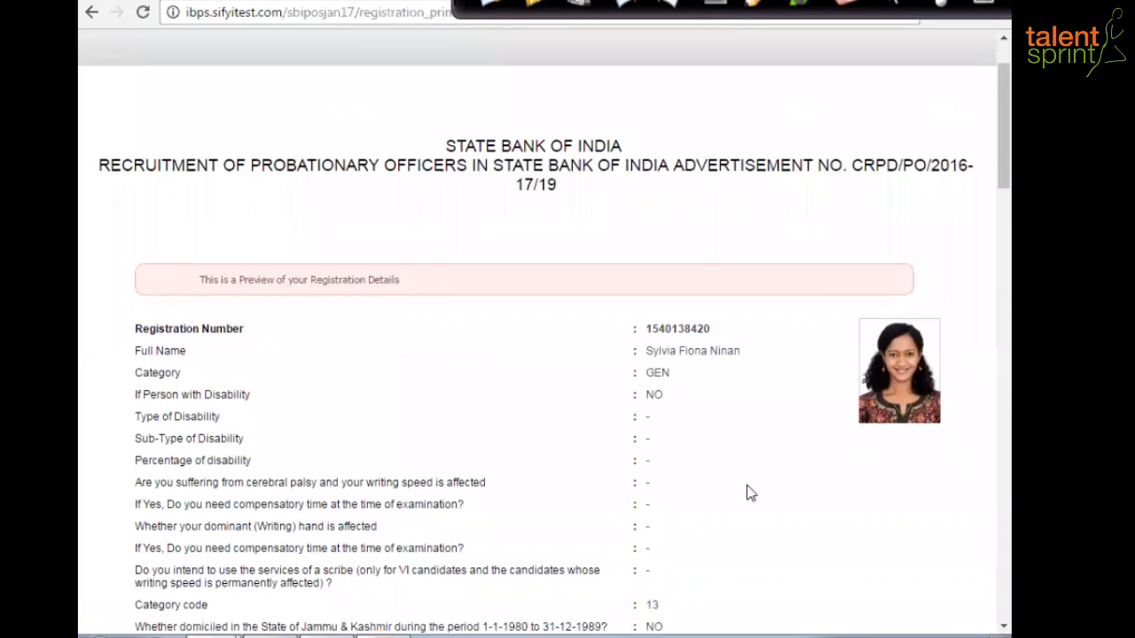
scroll(734, 484, "down", 1)
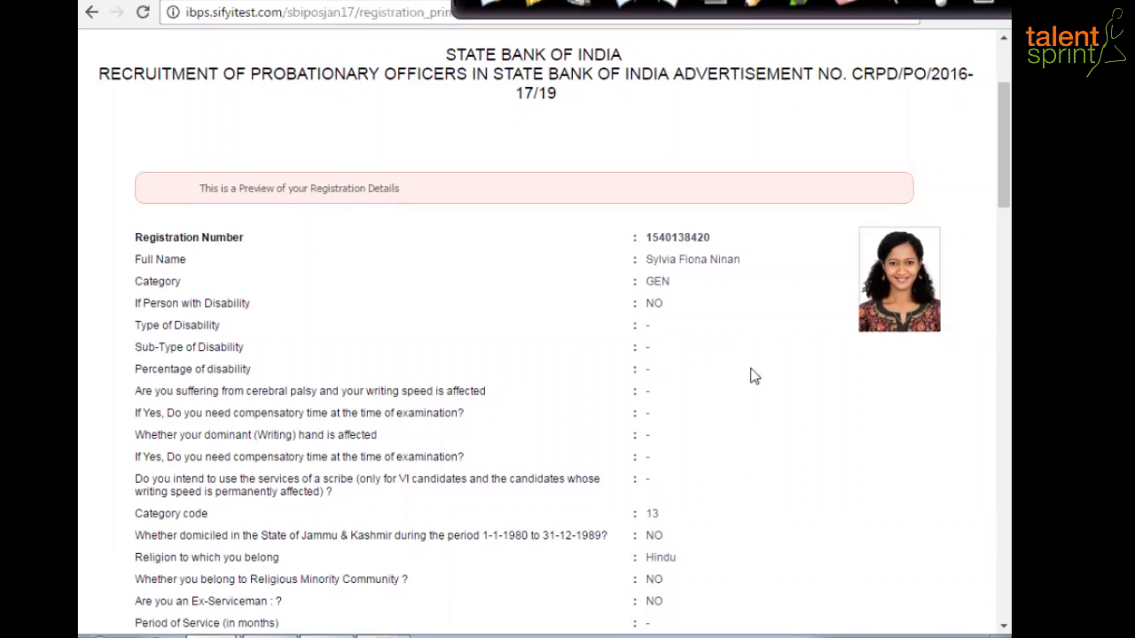
scroll(788, 430, "down", 4)
scroll(792, 430, "down", 2)
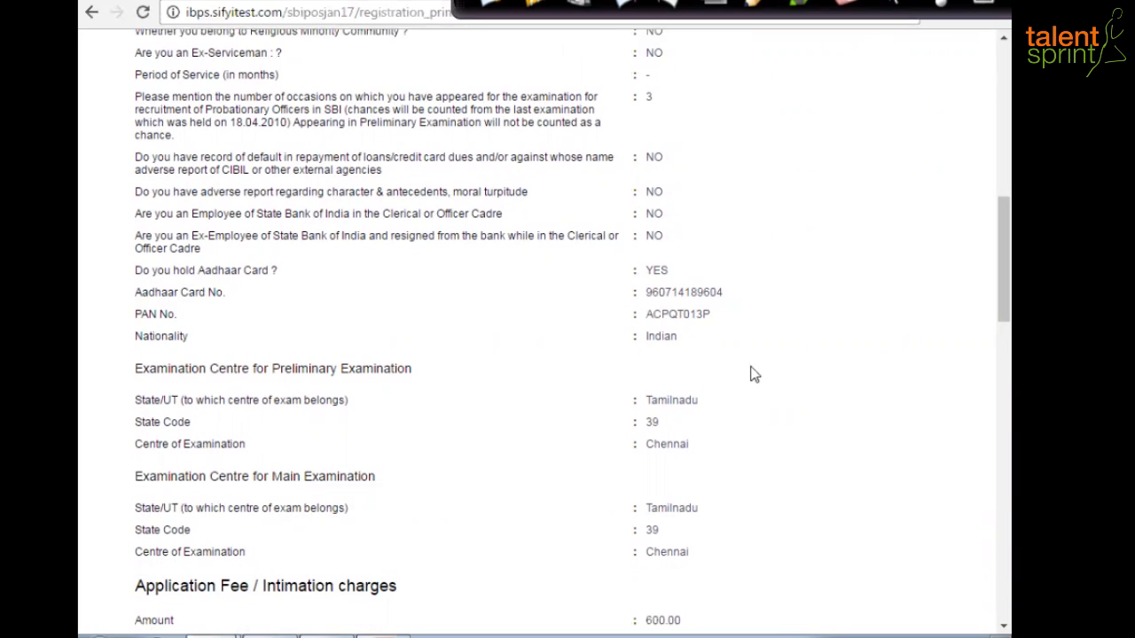
scroll(768, 452, "down", 3)
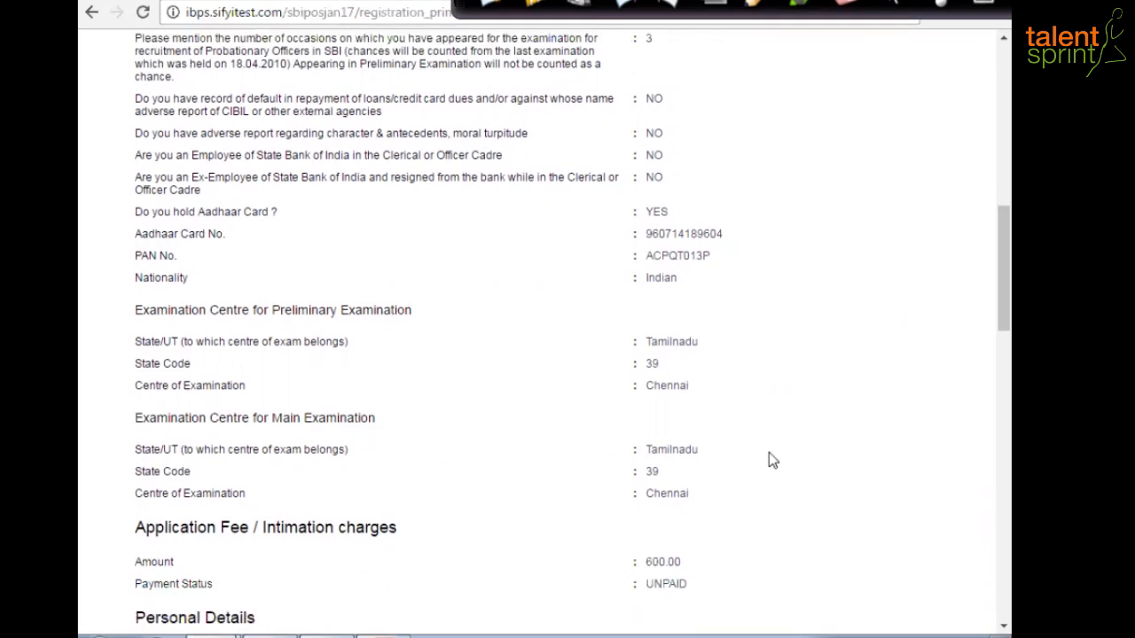
scroll(769, 459, "down", 1)
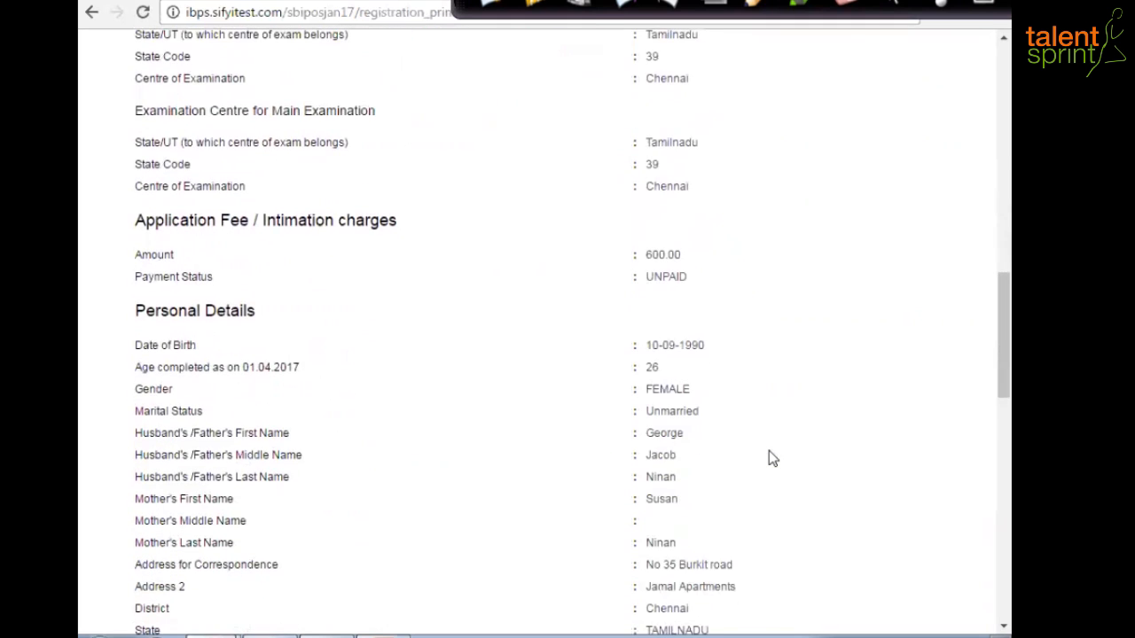
scroll(769, 451, "down", 1)
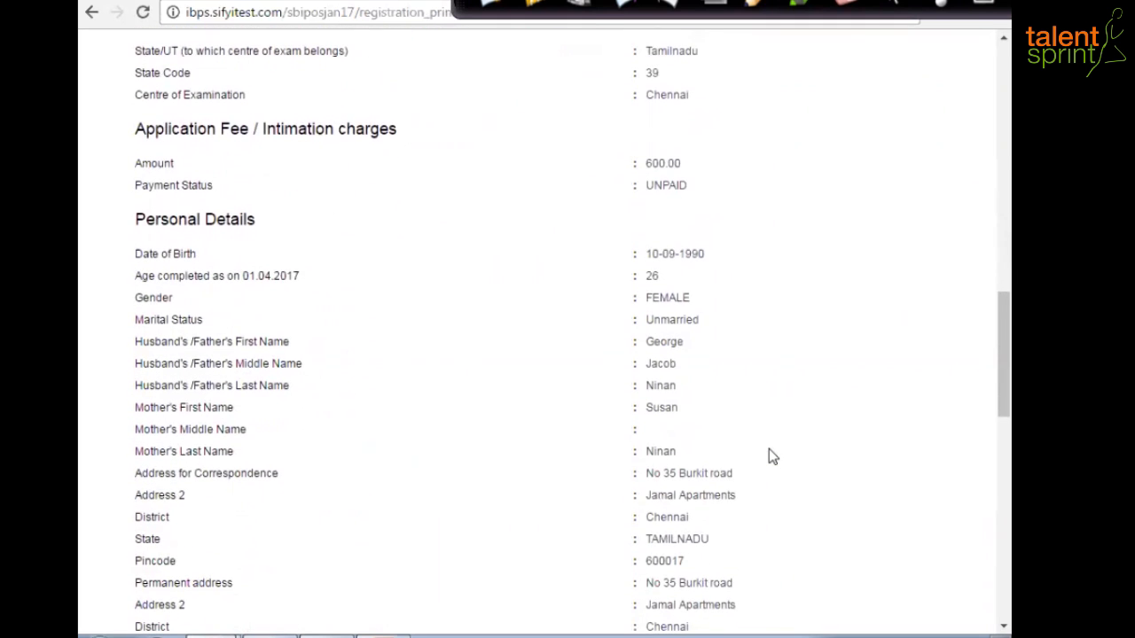
scroll(766, 439, "down", 6)
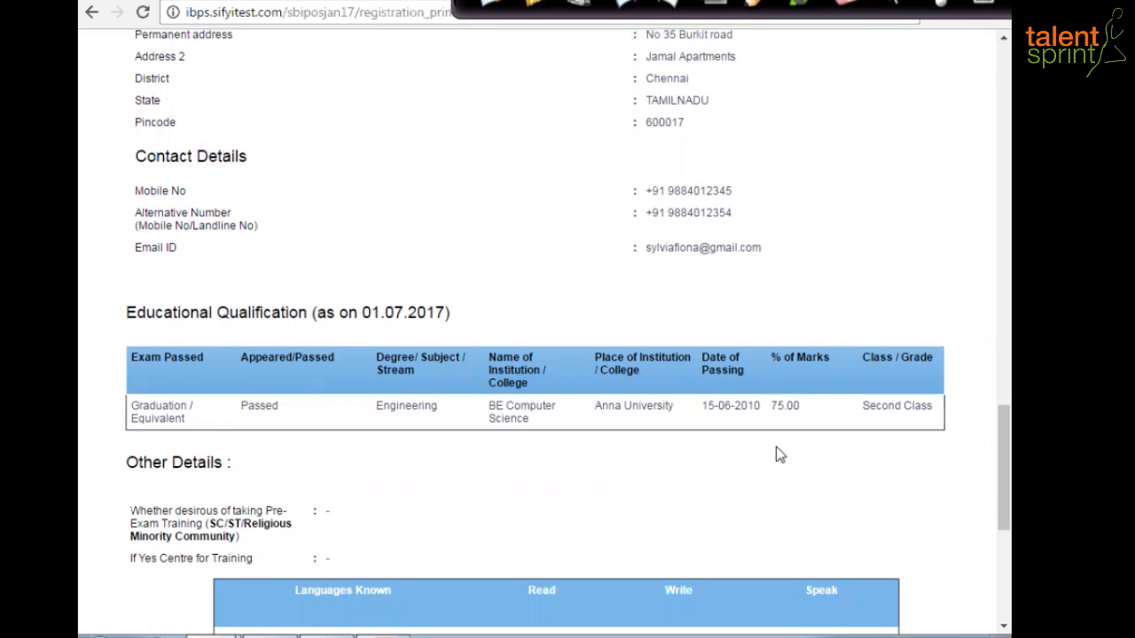
scroll(780, 452, "down", 4)
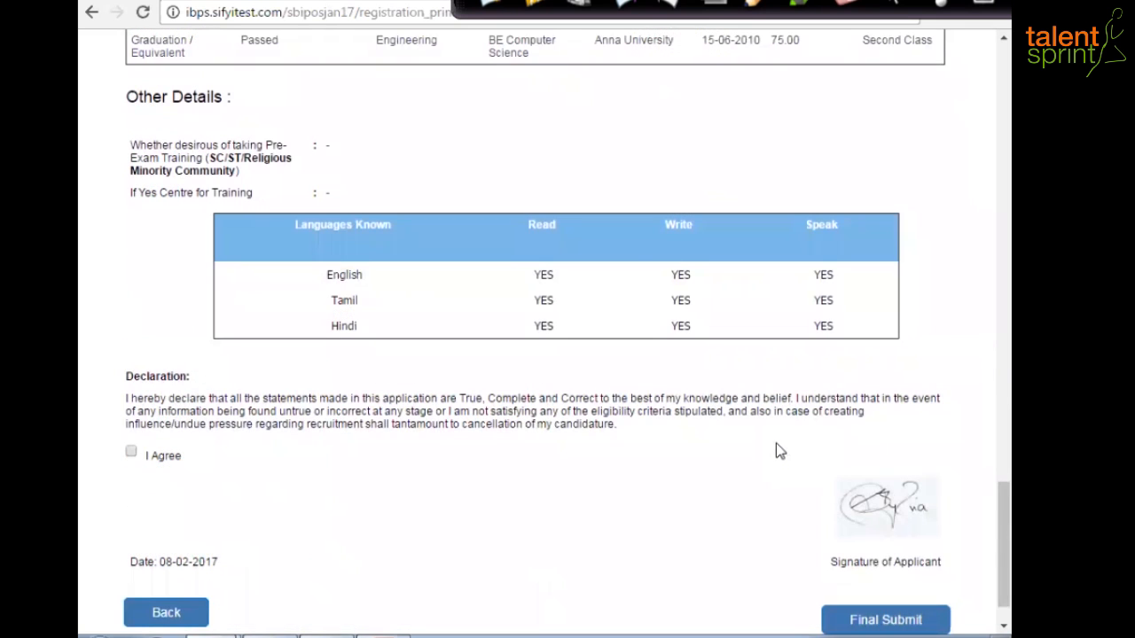
scroll(776, 450, "down", 1)
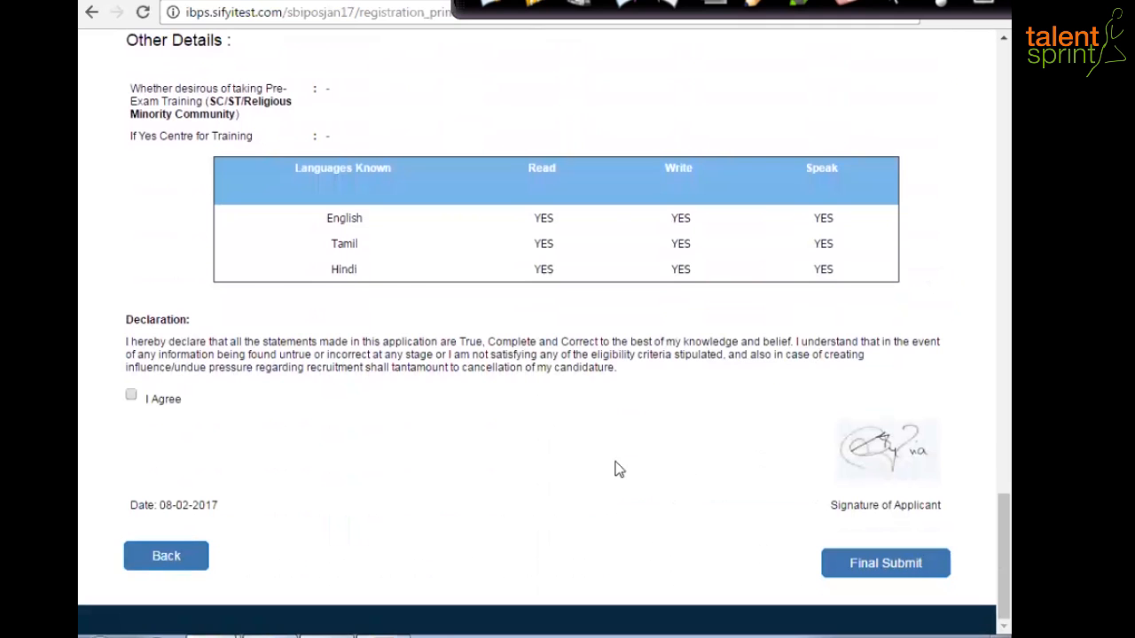
- Tick I Agree on the declaration, then Final Submit and confirm the submission
left_click(131, 395)
left_click(902, 568)
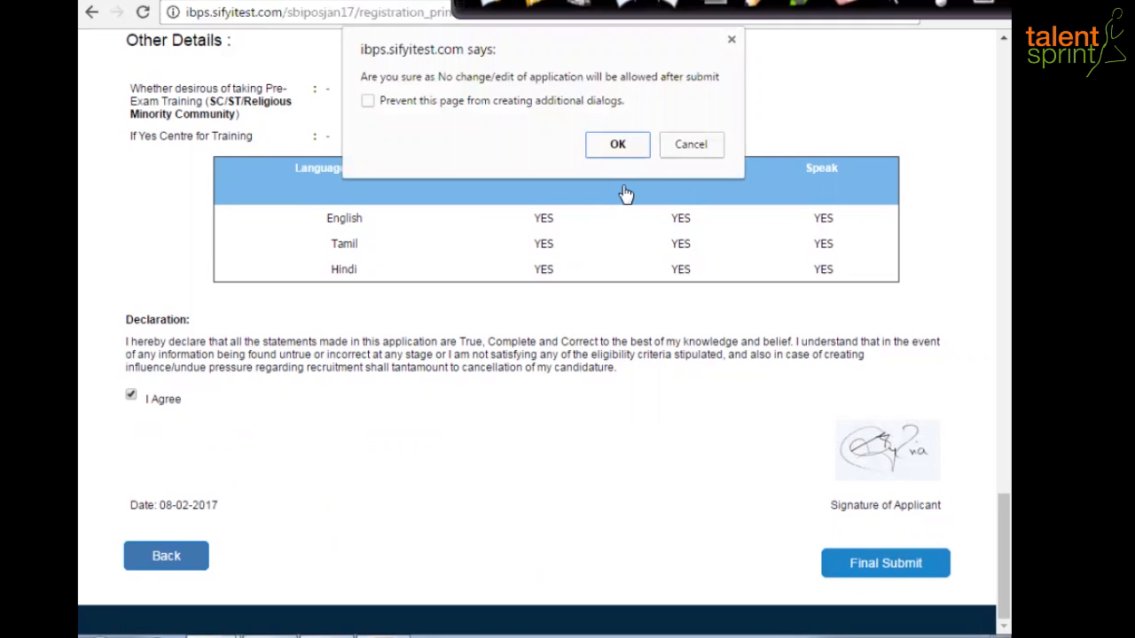
left_click(619, 145)
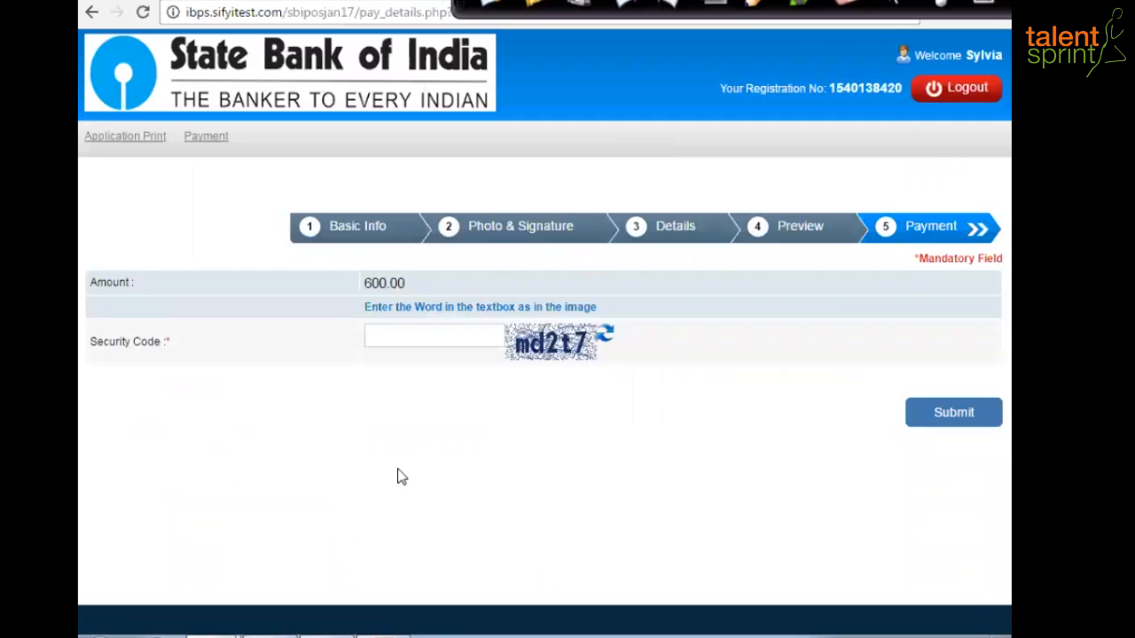
- Enter the captcha security code, submit the payment step and confirm
left_click(394, 335)
type("md2t7")
left_click(971, 417)
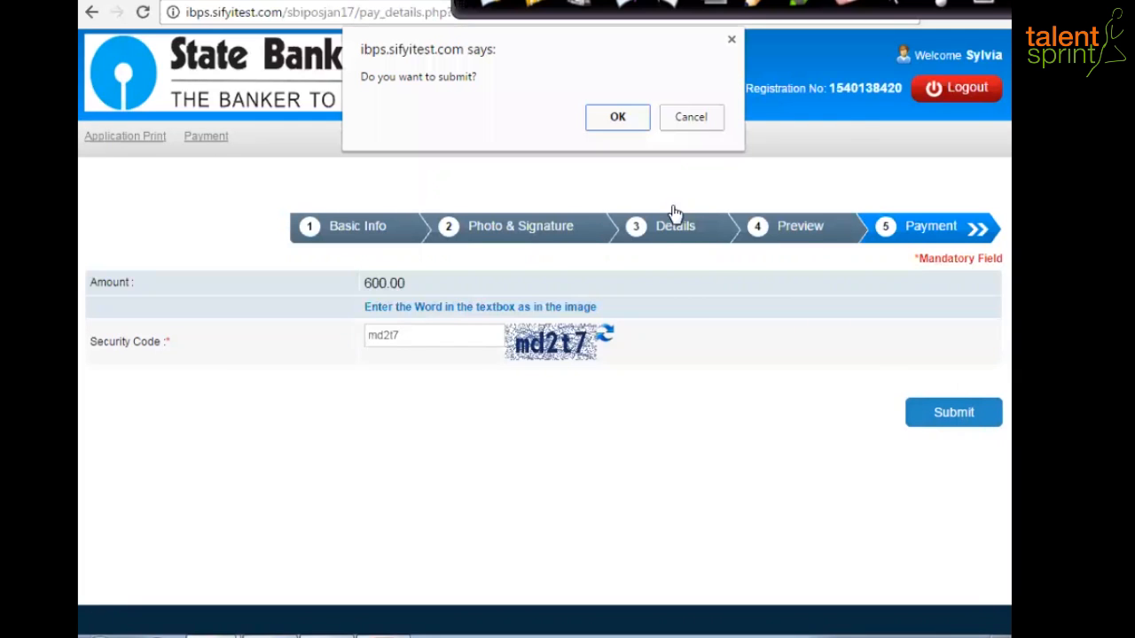
left_click(630, 118)
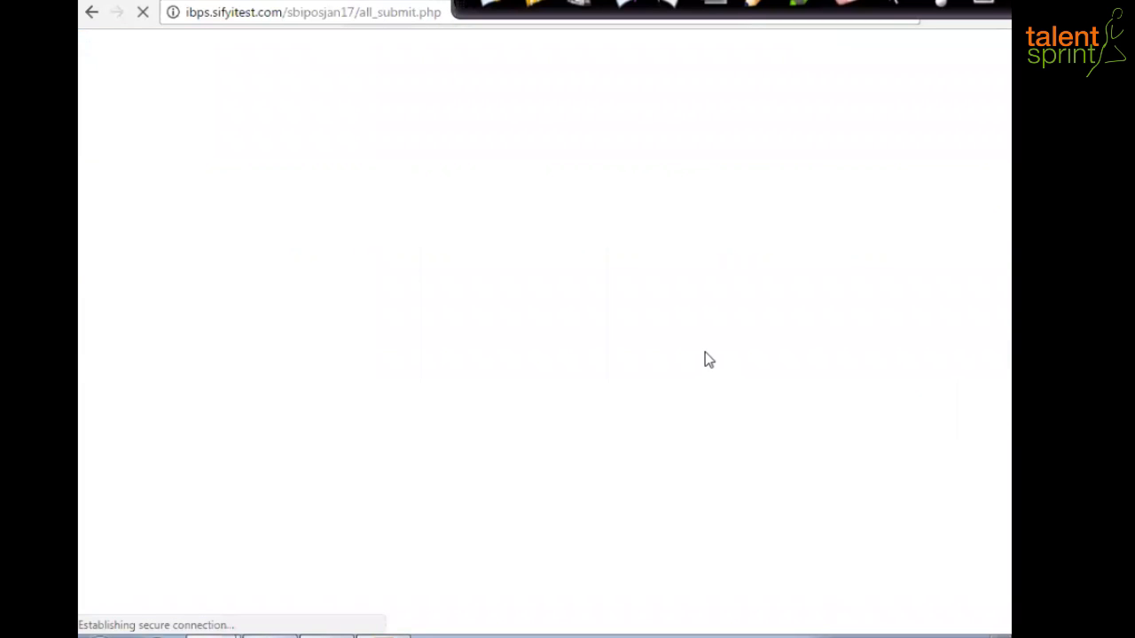